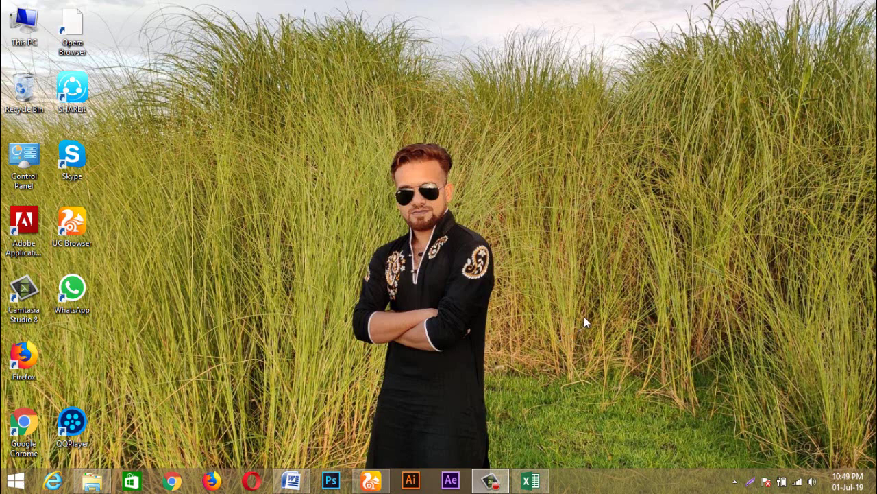
- Launch Excel from the taskbar and start a blank workbook, Book1
mouse_move(506, 483)
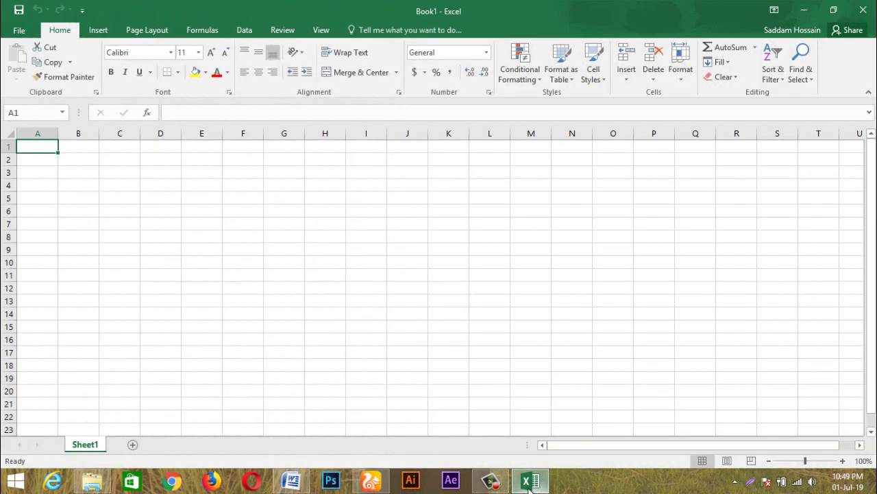
- Enter 1, 2 and 3 in A1:C1, then clear B1:C1 so only 1 stays in A1
left_click(42, 159)
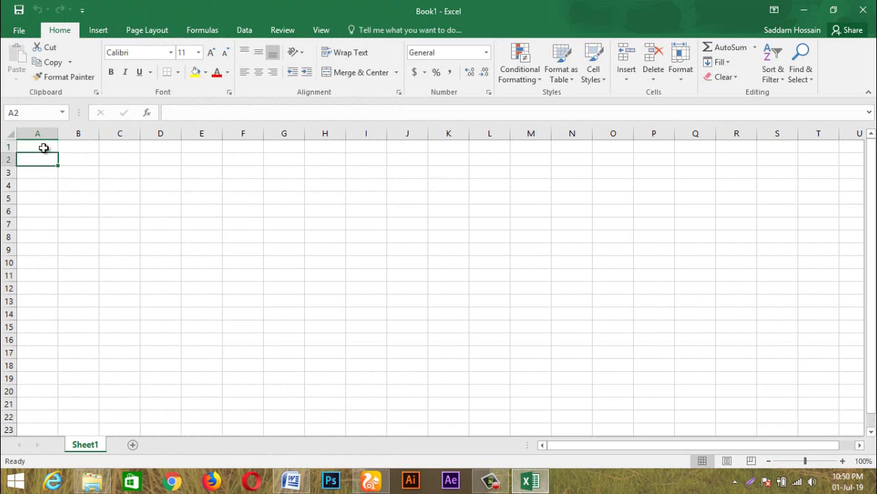
left_click(43, 149)
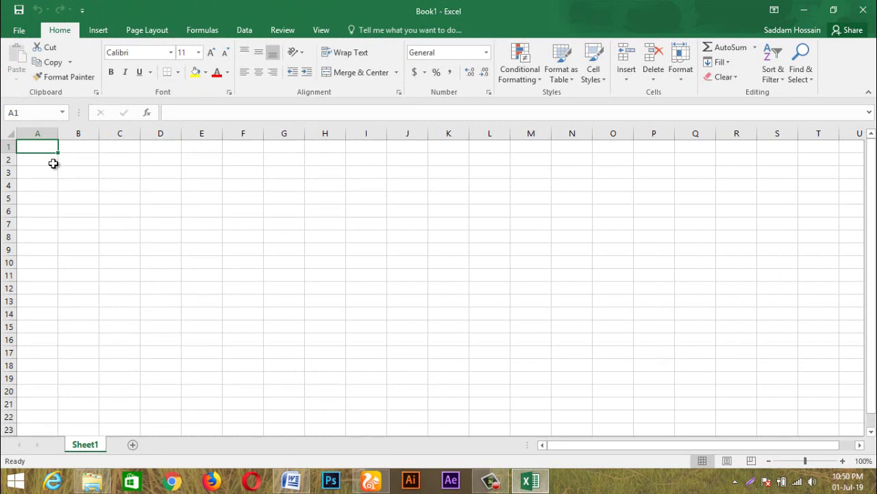
type("1")
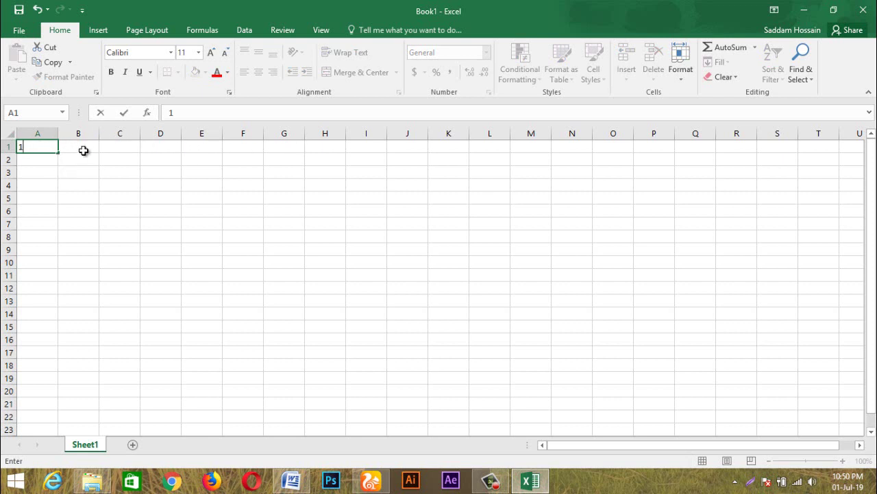
left_click(81, 147)
type("2")
key("Tab")
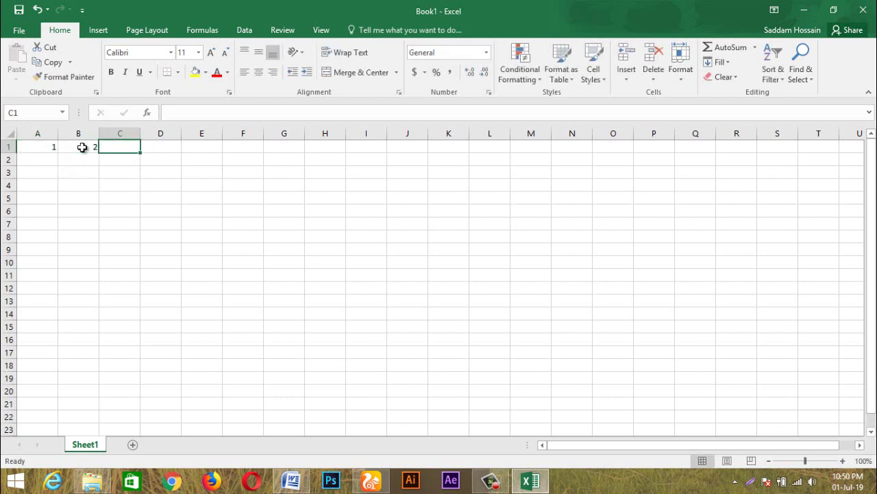
type("3")
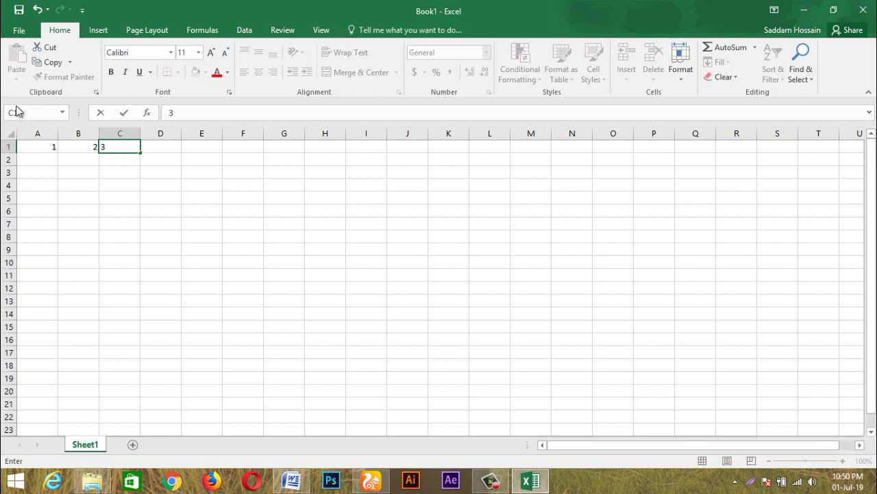
left_click(87, 147)
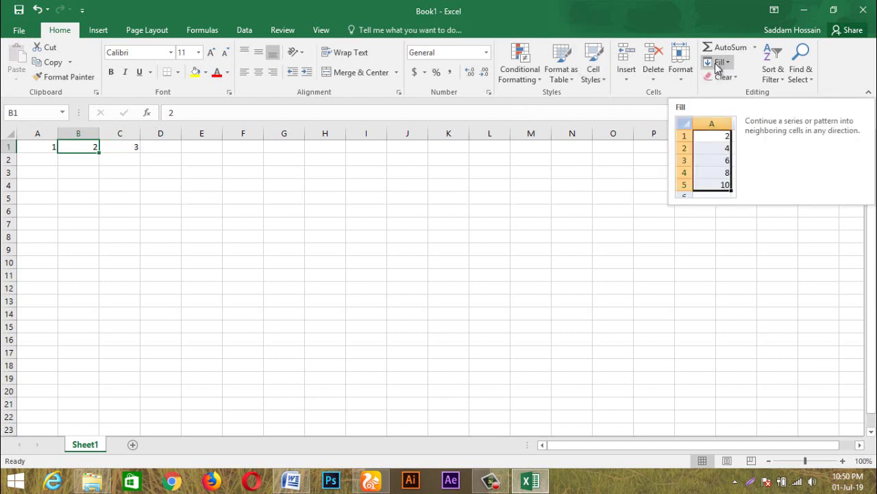
left_click_drag(76, 146, 126, 146)
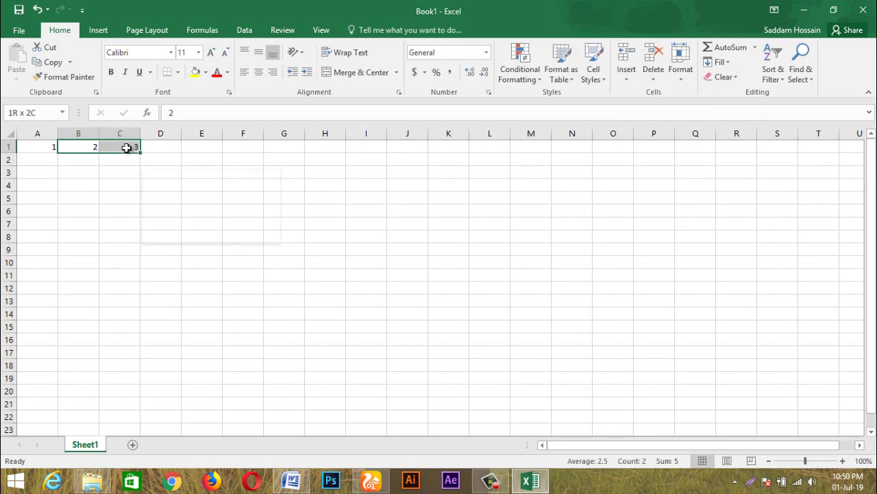
key("Delete")
- Fill row 1 from A1 with a linear Series, step 1, stop value 100
left_click(128, 226)
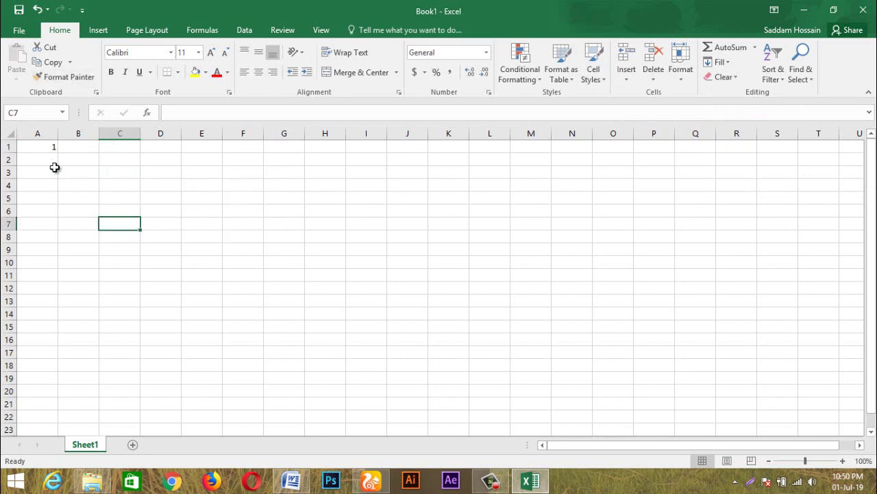
left_click(43, 146)
left_click(721, 62)
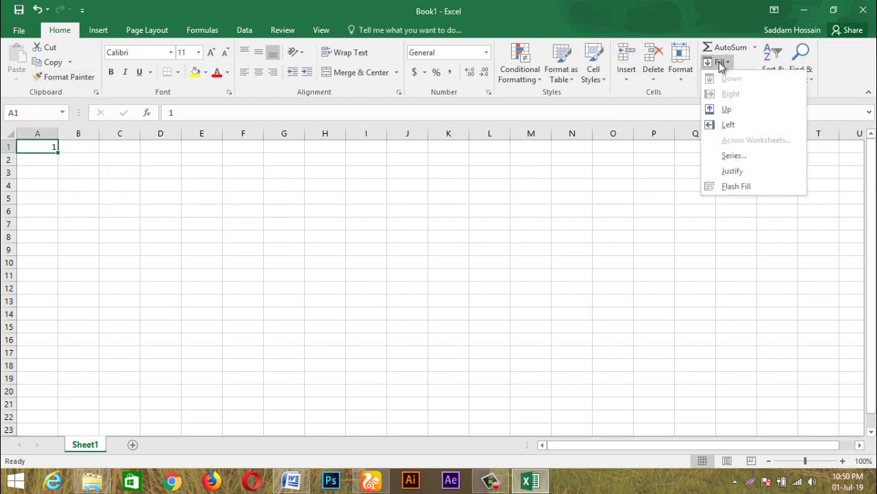
left_click(733, 156)
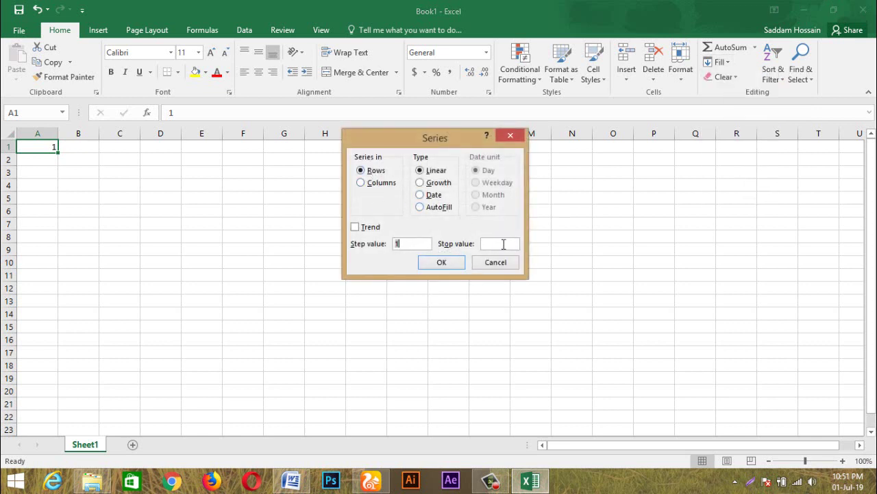
left_click(408, 247)
left_click(442, 263)
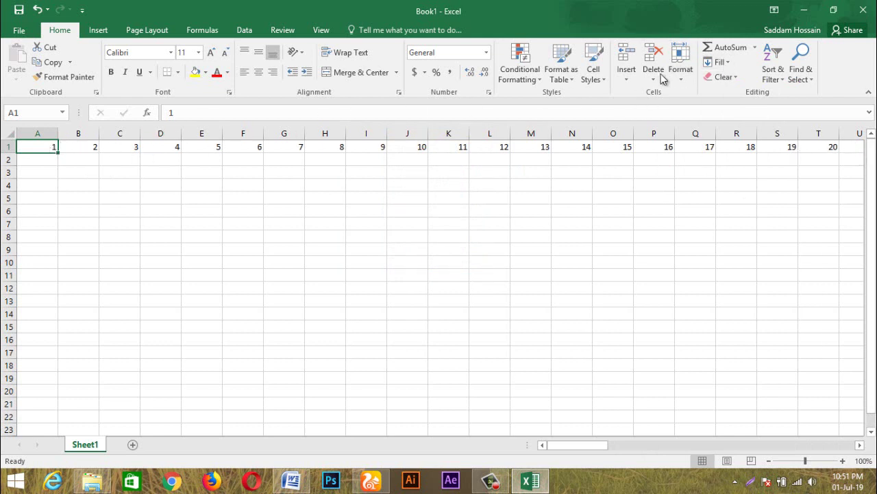
- Enter 1 in cell C4
left_click(113, 186)
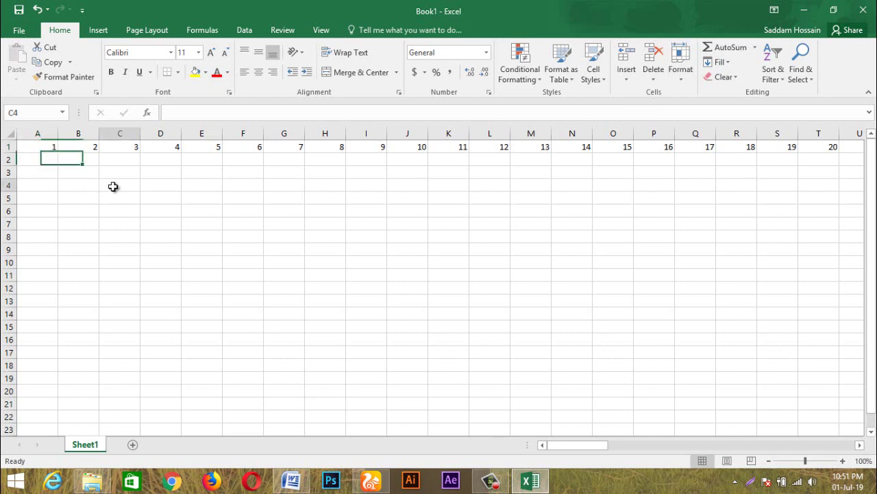
type("1")
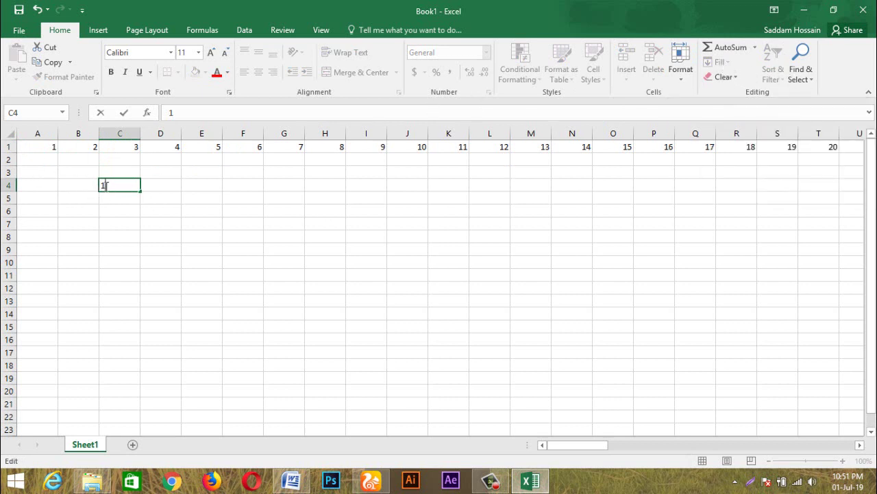
left_click(37, 145)
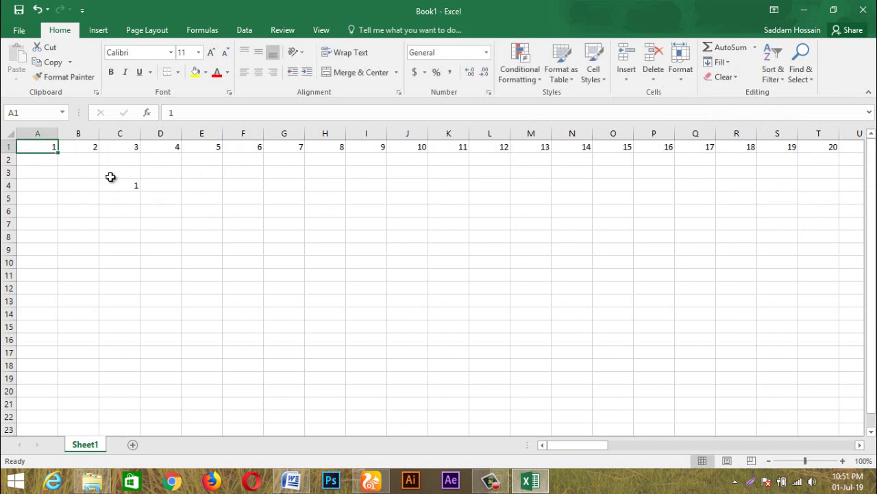
left_click(134, 186)
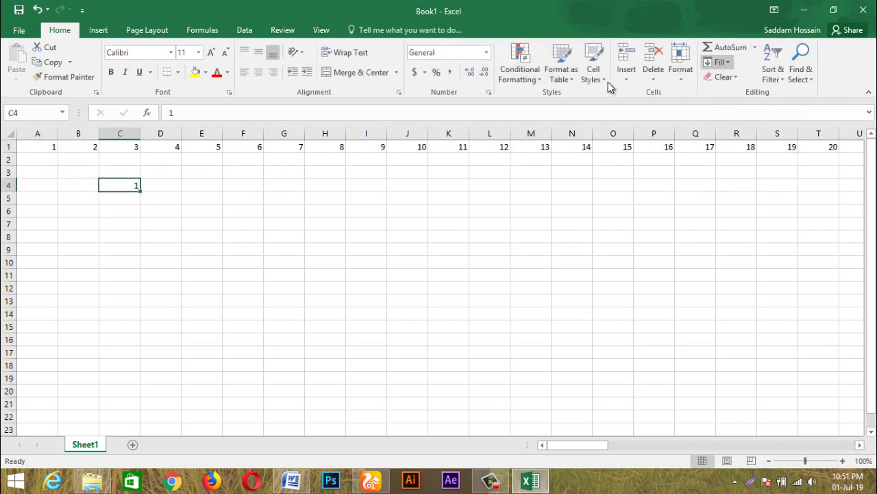
- Fill column A down from A1 with a Series in Columns, step 1, stop value 50
left_click(39, 148)
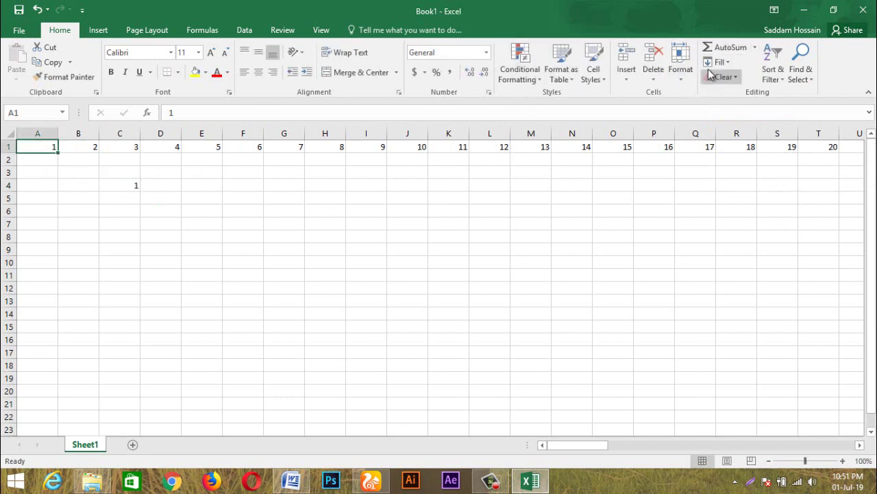
left_click(713, 63)
left_click(729, 156)
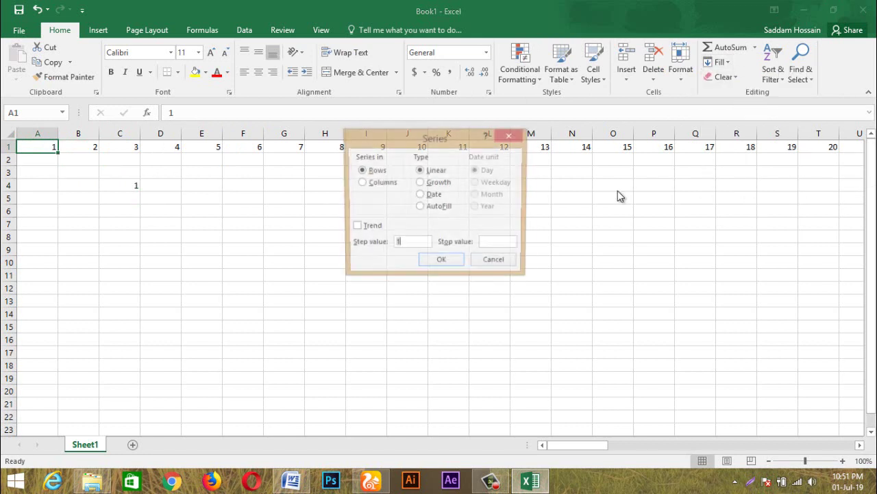
left_click(379, 183)
type("50")
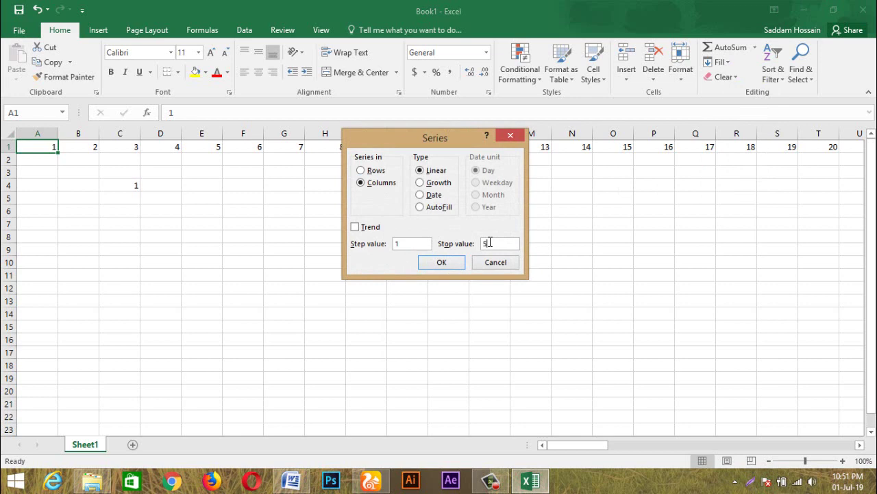
left_click(430, 262)
scroll(103, 279, "down", 6)
scroll(102, 279, "down", 6)
scroll(103, 279, "down", 1)
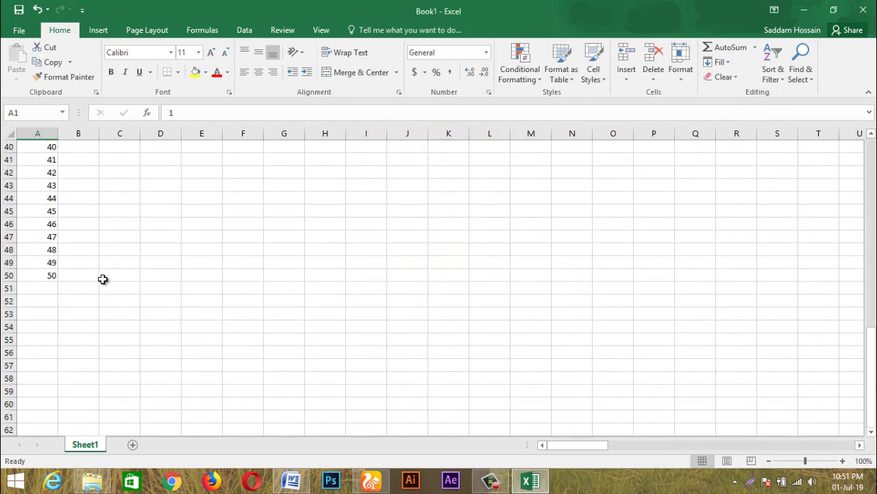
scroll(102, 279, "up", 7)
scroll(103, 279, "up", 6)
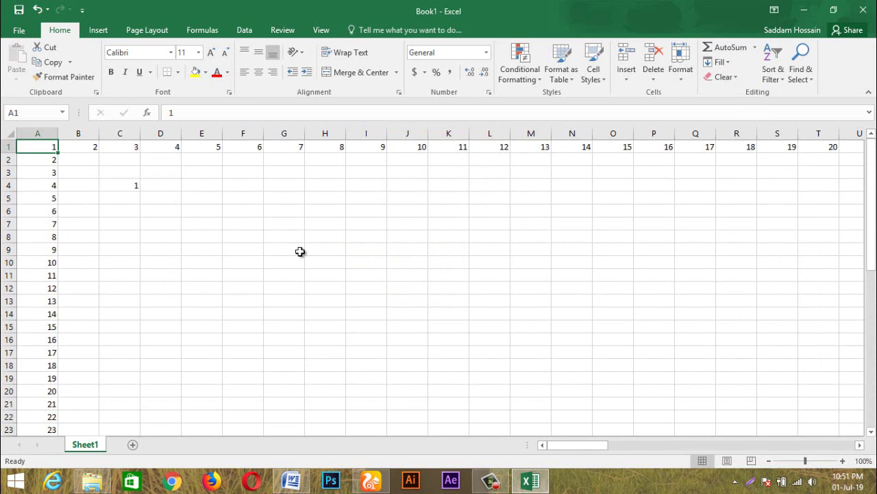
- Enter 2 in D4 and extend the 1, 2 pattern along row 4 to 18 in T4
left_click(132, 186)
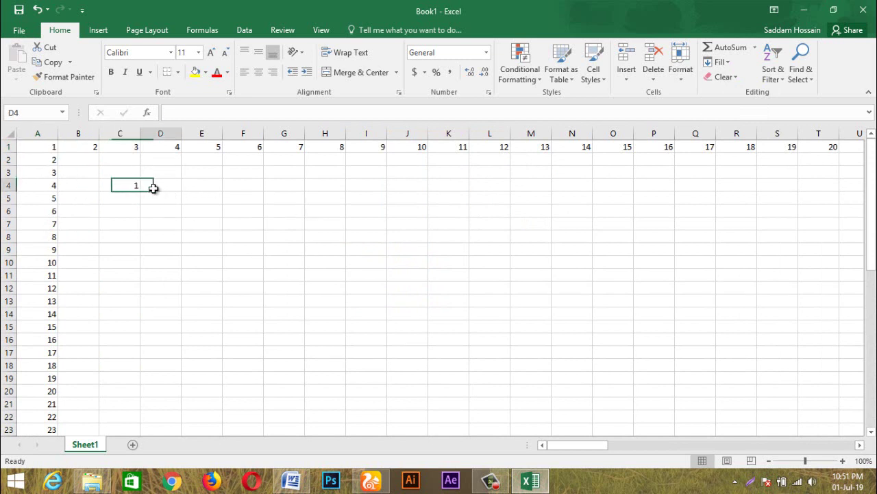
left_click(154, 188)
type("2")
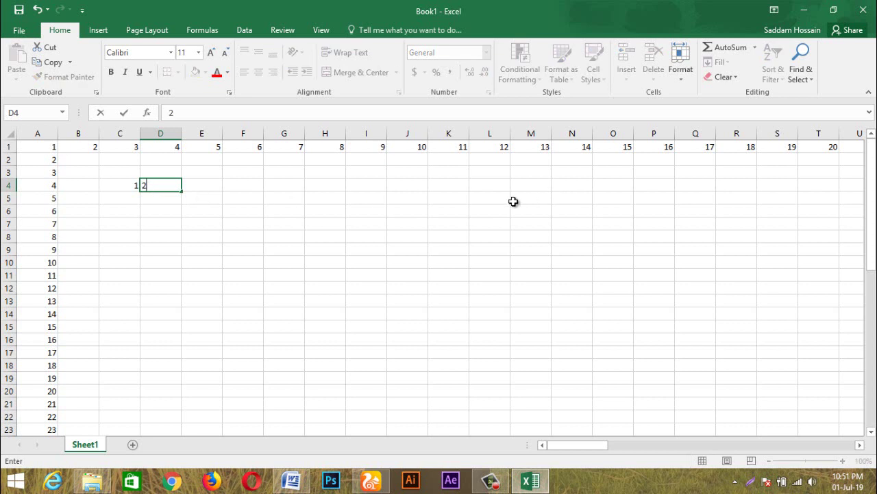
left_click(122, 184)
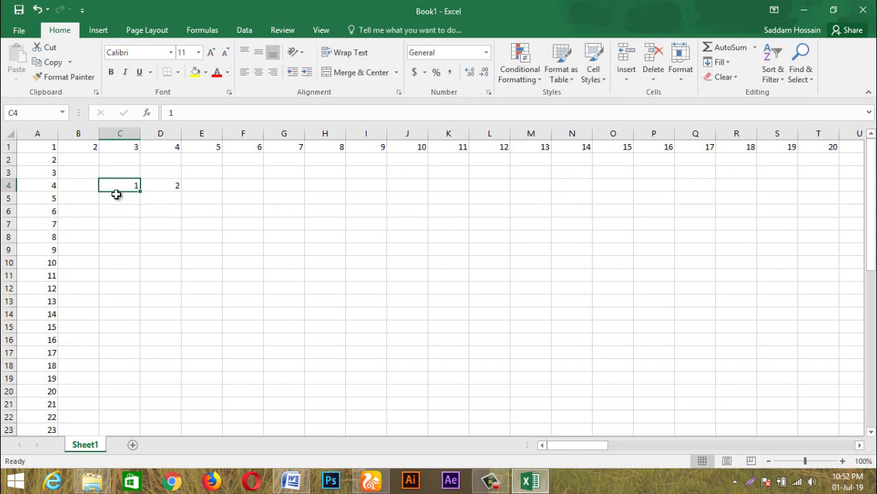
left_click_drag(116, 184, 166, 183)
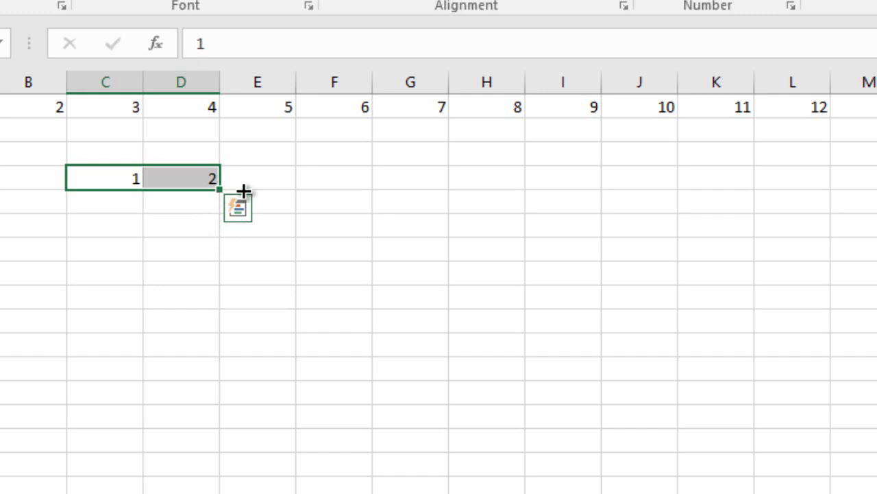
left_click_drag(220, 191, 311, 190)
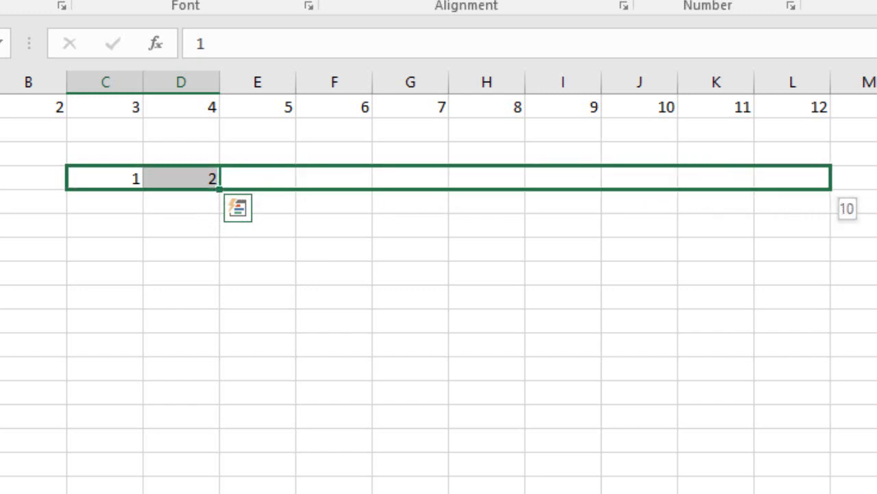
left_click_drag(648, 189, 868, 190)
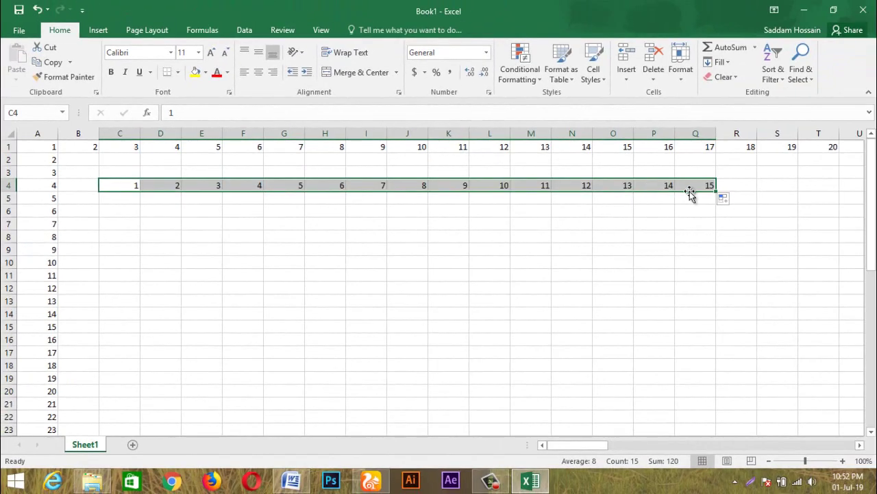
left_click_drag(717, 192, 841, 196)
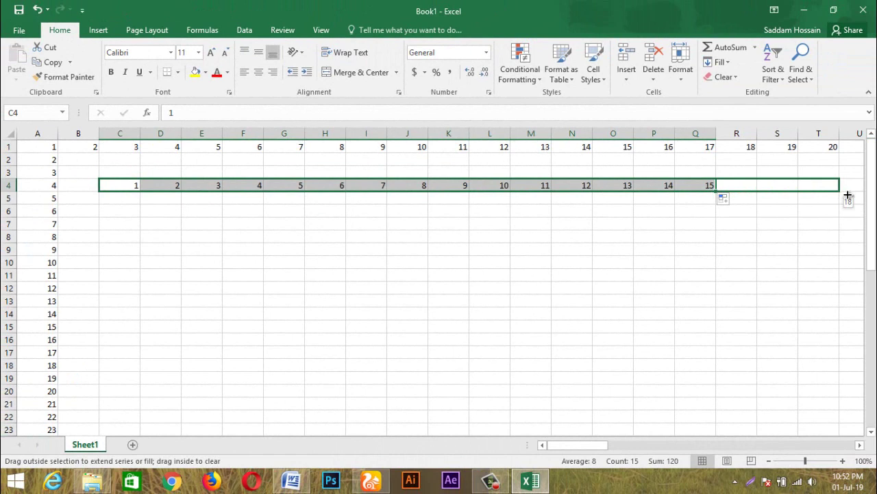
left_click_drag(848, 191, 848, 192)
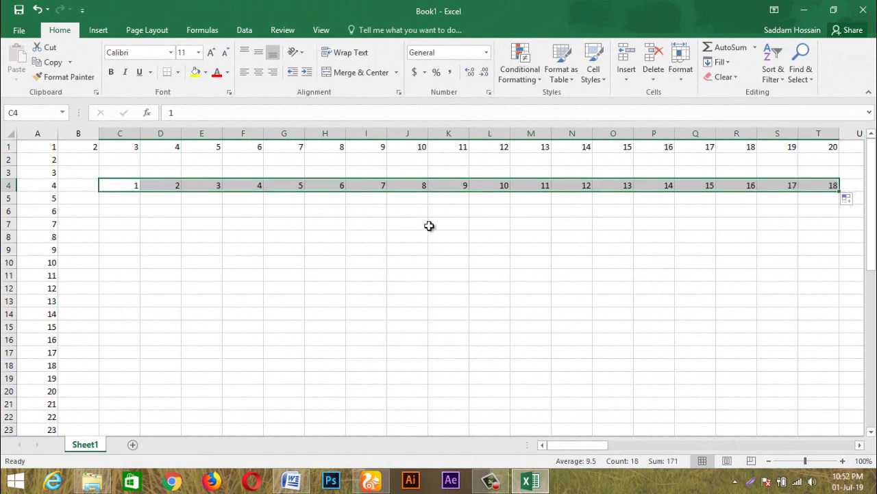
- Copy C4's 1 down column C, then undo that fill
left_click(125, 184)
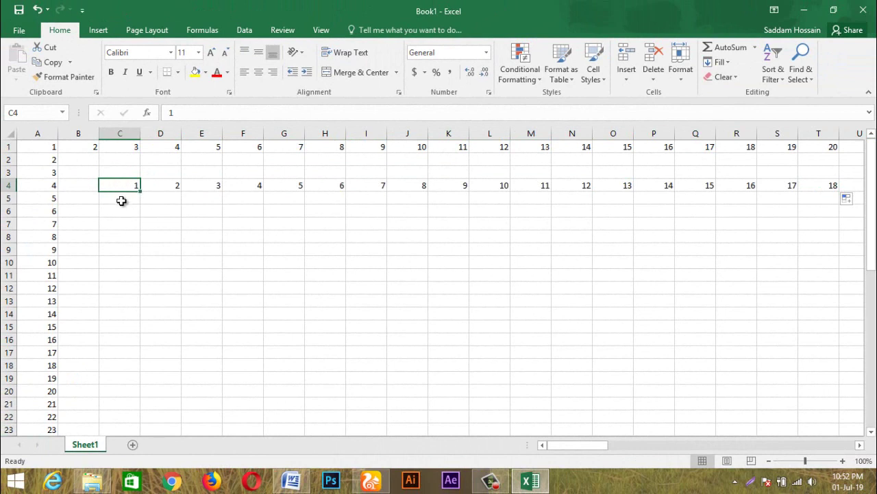
left_click_drag(140, 191, 159, 388)
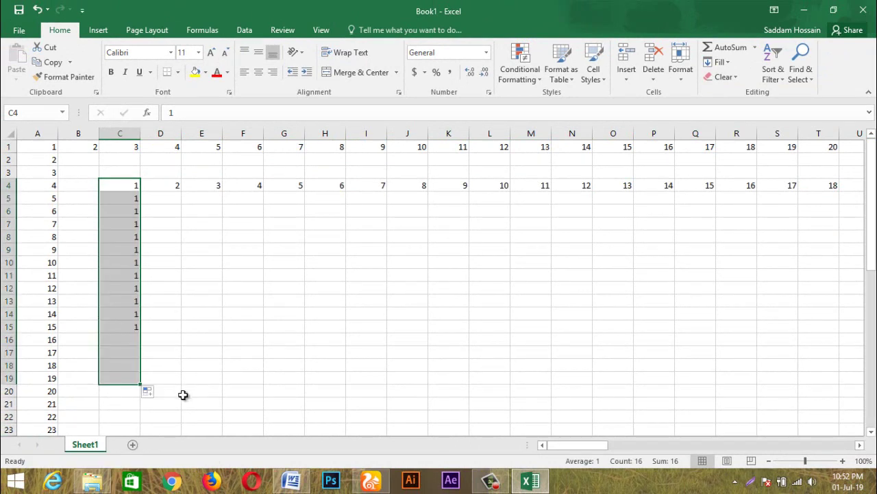
key("ctrl+z")
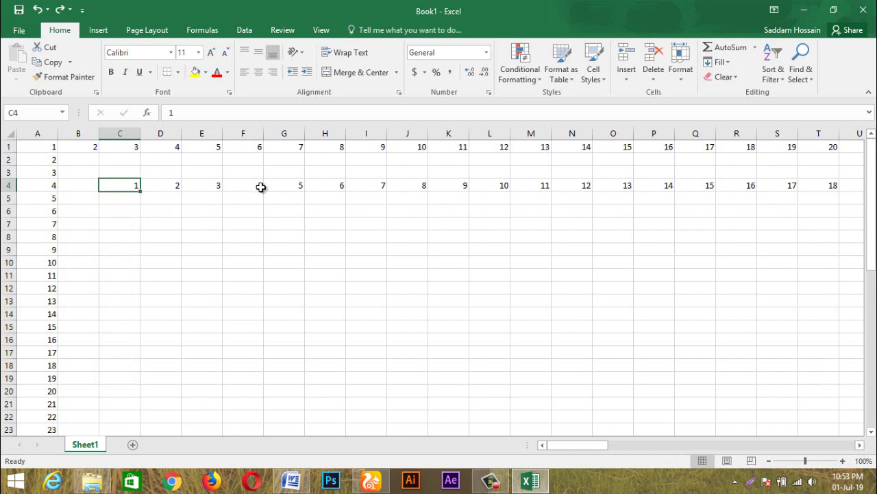
left_click(132, 197)
type("2")
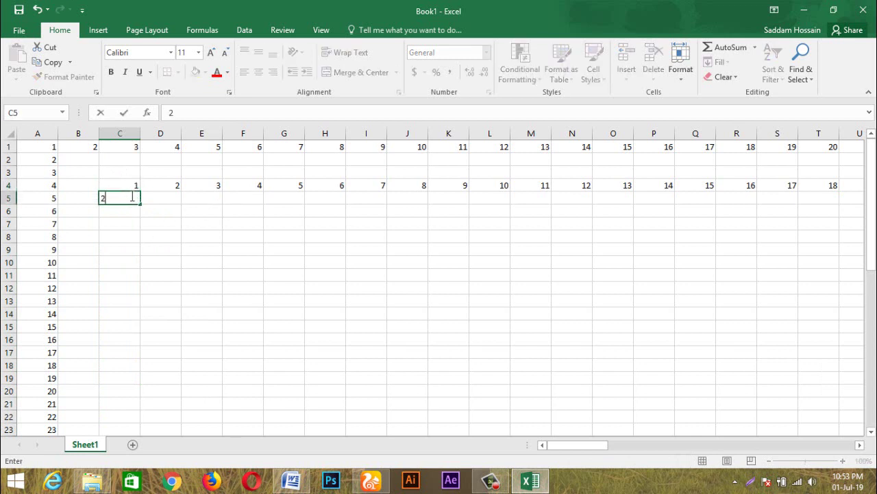
left_click(121, 185)
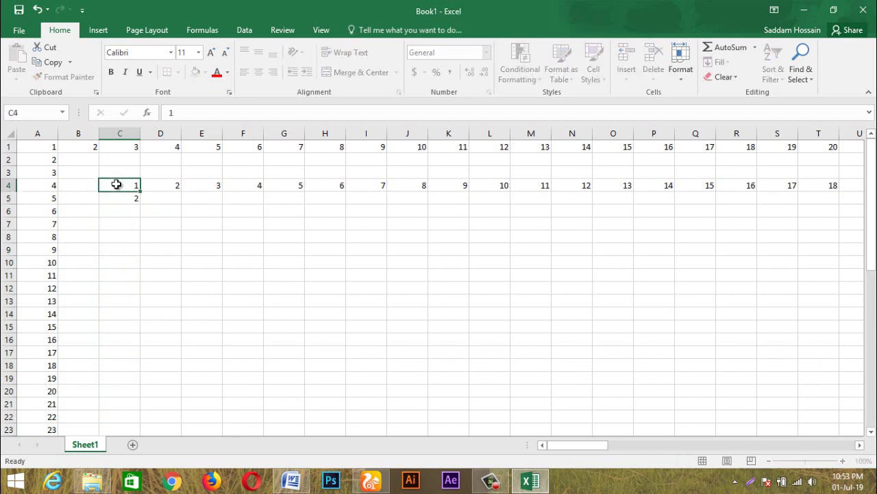
left_click_drag(122, 186, 124, 197)
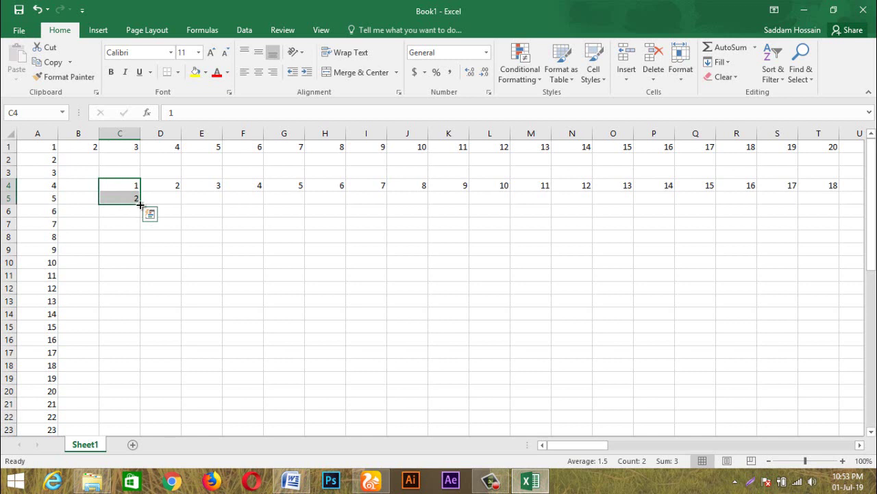
left_click_drag(140, 204, 144, 406)
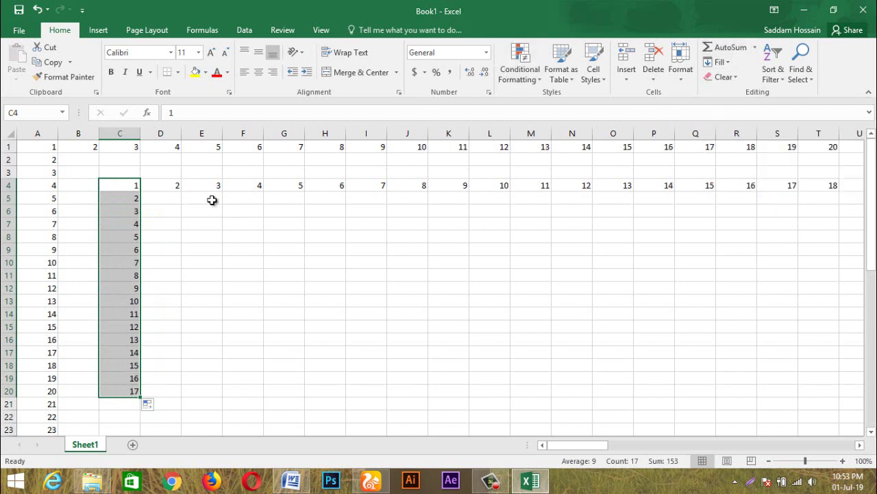
left_click(173, 209)
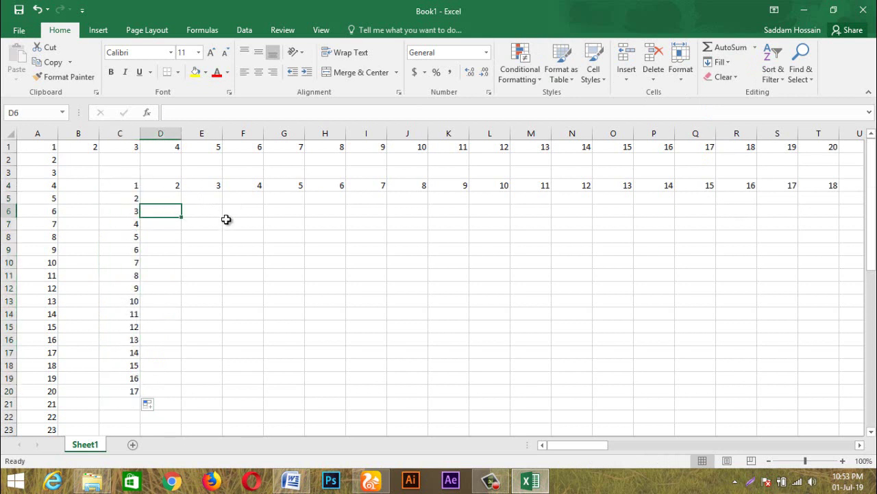
left_click(132, 201)
left_click_drag(134, 215, 135, 401)
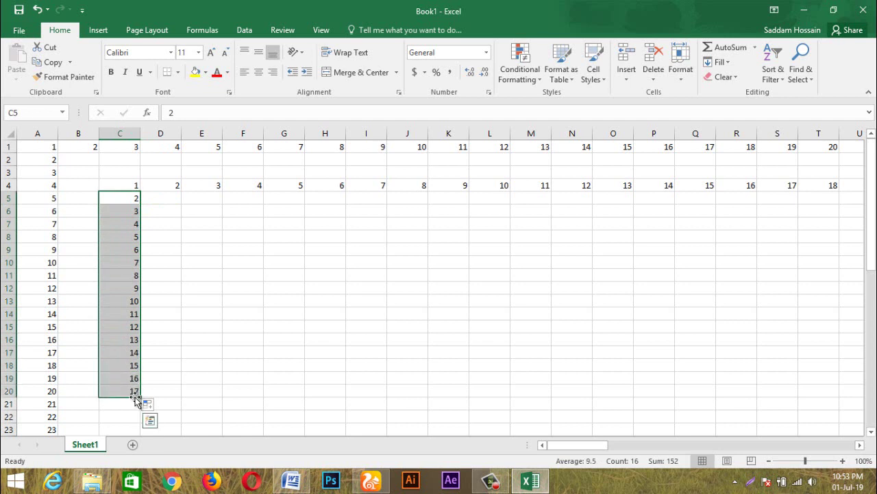
key("Delete")
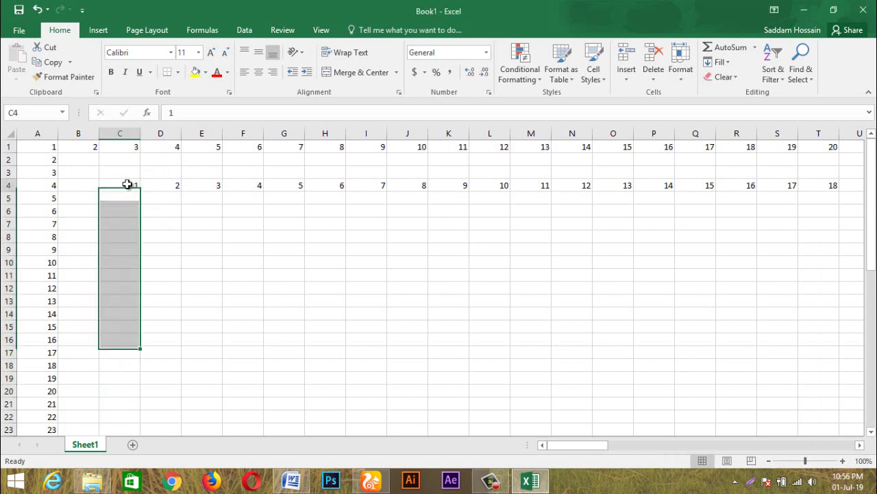
- Enter 3 in C5 and extend C4:C5 down to C19 as odd numbers 1 to 31
left_click(128, 185)
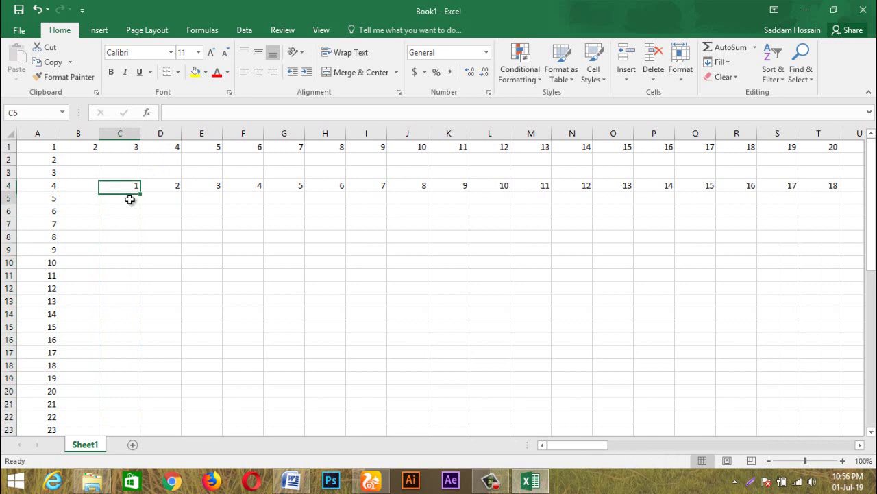
left_click(130, 199)
type("3")
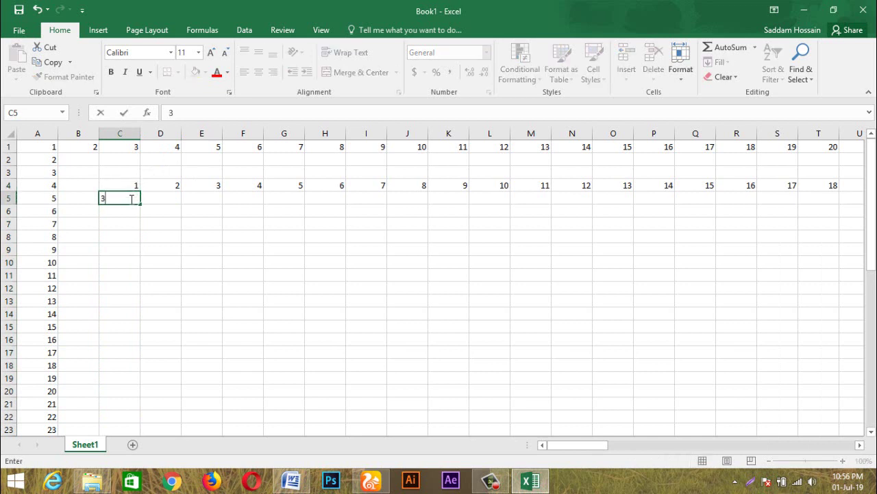
left_click(118, 185)
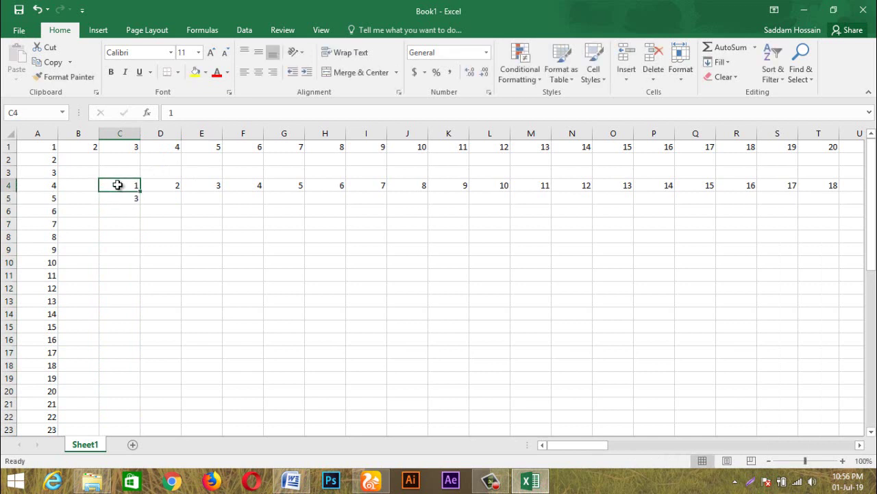
left_click_drag(118, 185, 119, 196)
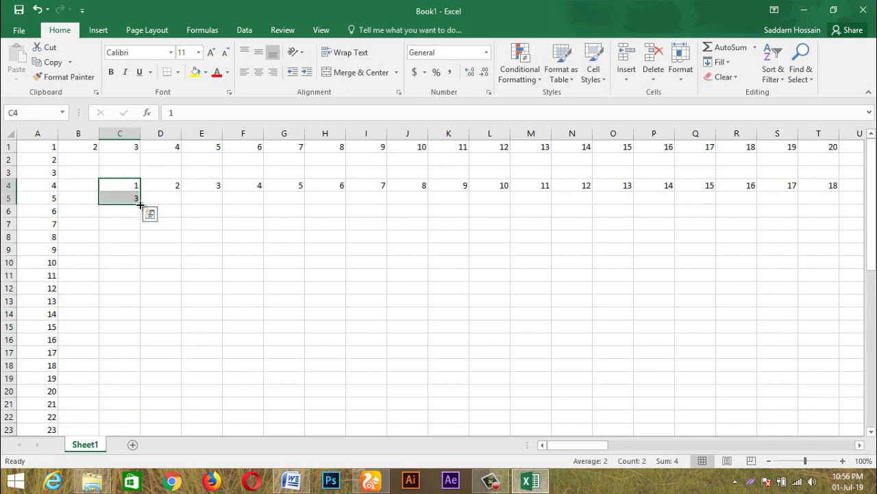
left_click_drag(140, 204, 141, 382)
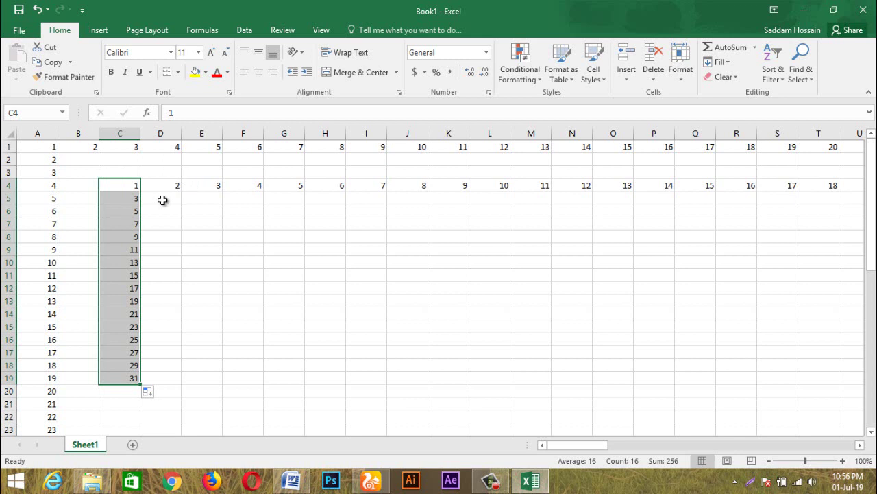
left_click(164, 199)
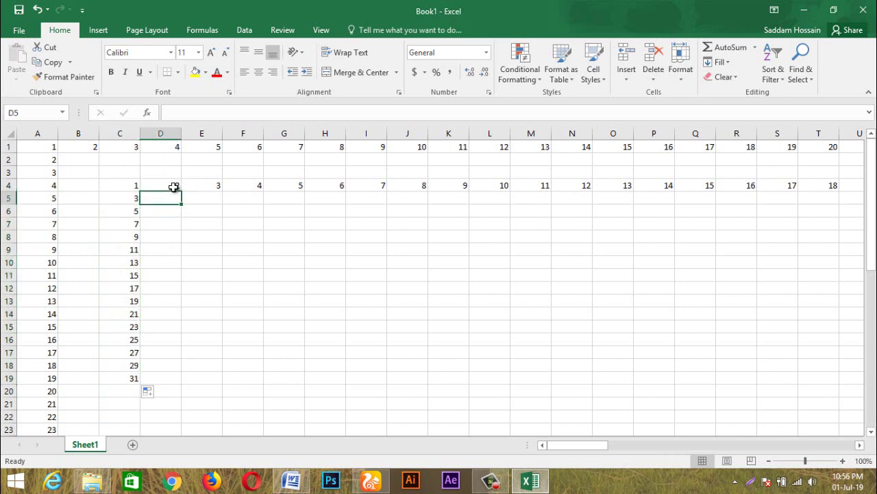
- Enter 2 in D4 and 4 in D5, then extend them down to D19, ending at 32
left_click(174, 186)
type("2")
key("Return")
type("4")
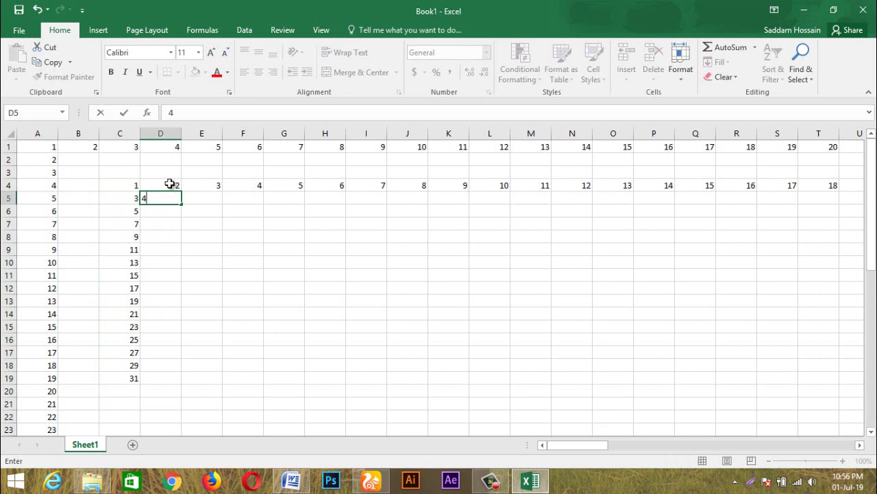
left_click(166, 182)
left_click_drag(166, 182, 164, 205)
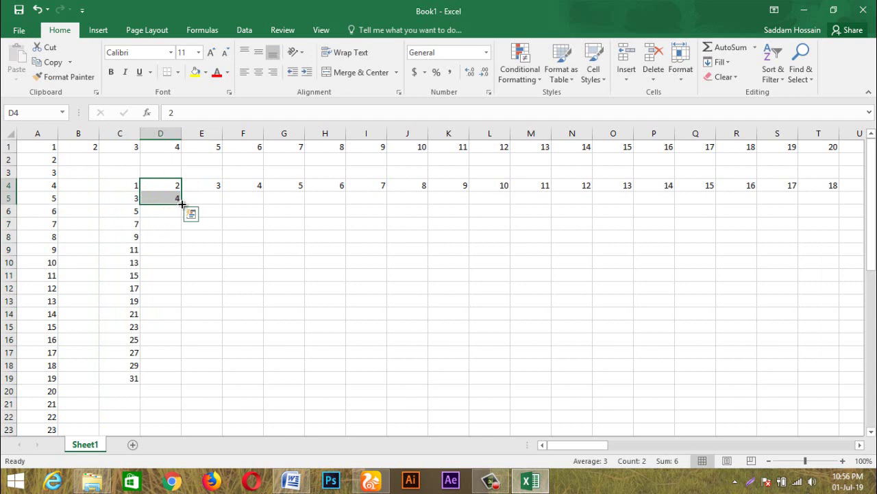
left_click_drag(182, 204, 190, 382)
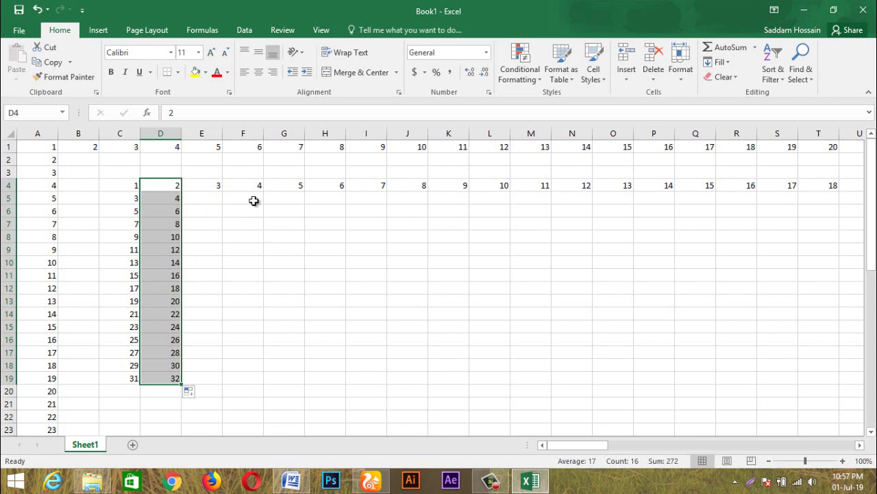
left_click(294, 186)
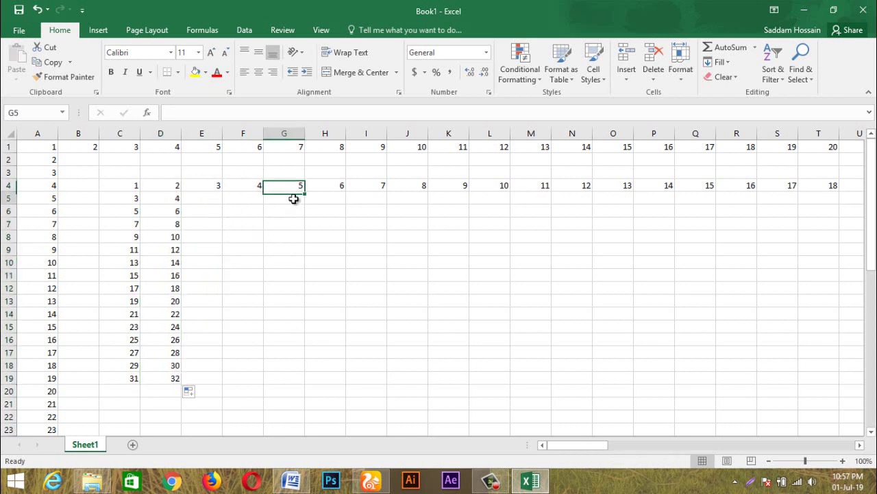
- Enter 10 in G5 and extend G4:G5 down to G19, giving multiples of 5 up to 80
left_click(294, 203)
type("10")
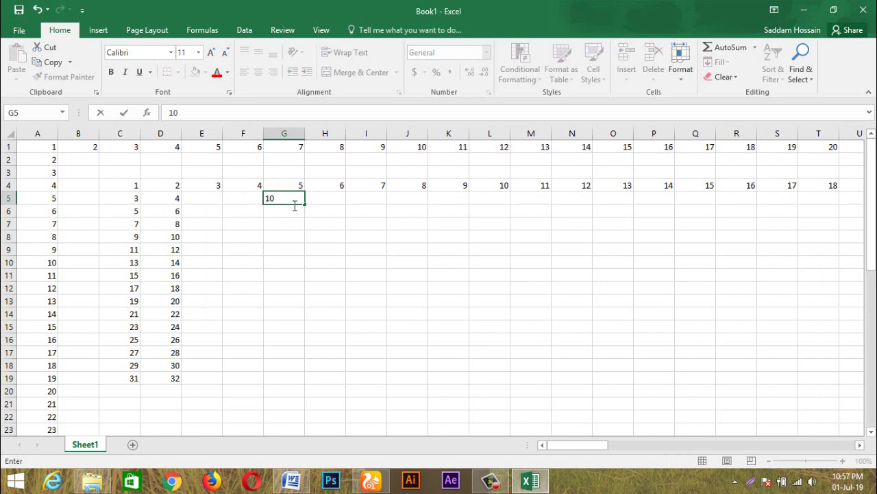
left_click_drag(291, 186, 289, 199)
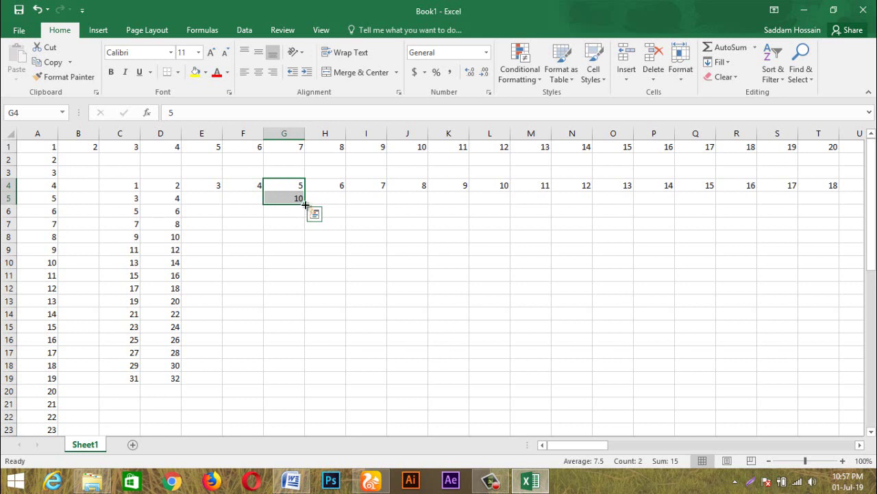
left_click_drag(305, 203, 314, 382)
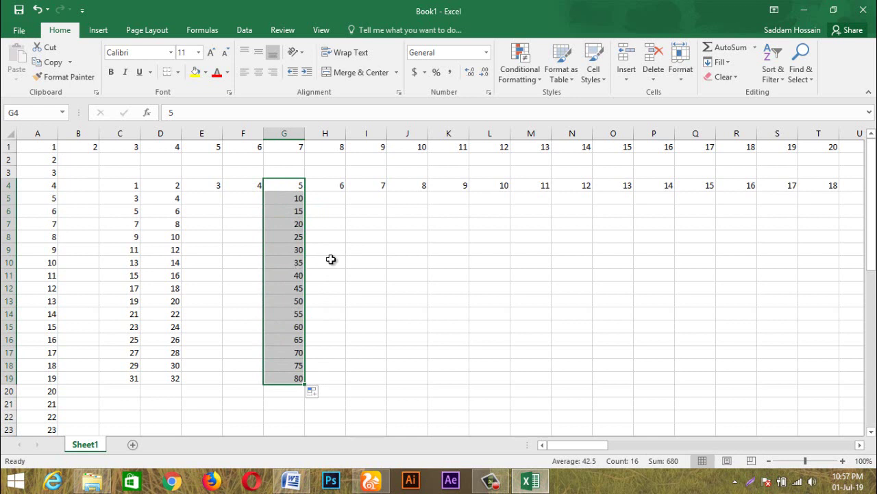
left_click(351, 237)
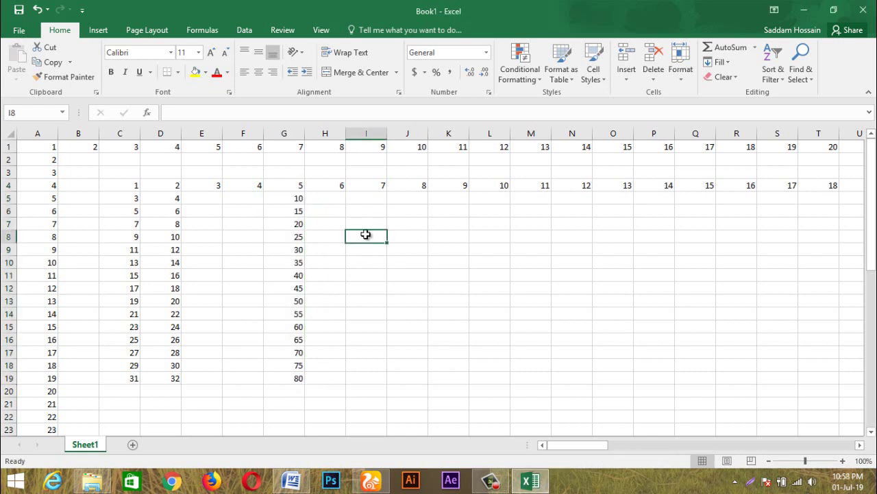
- Enter Saturday in I8 and AutoFill weekdays down to I19 (Wednesday) and across to P8
type("saturday")
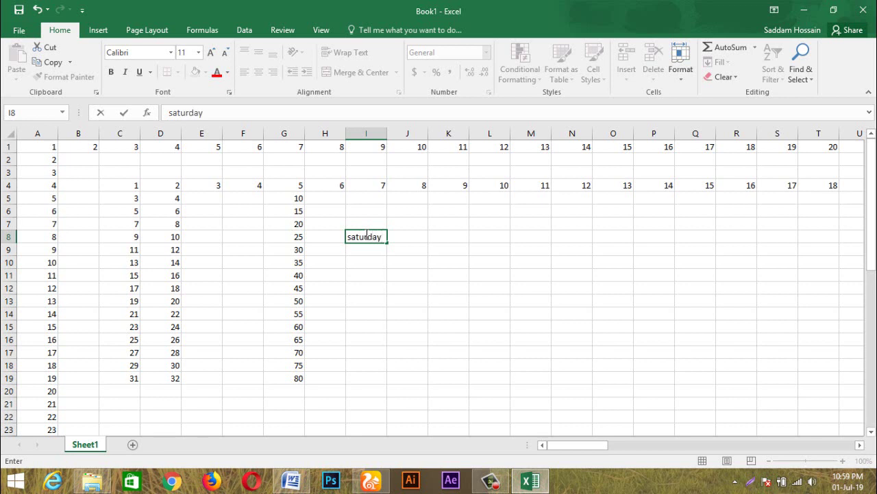
key("Return")
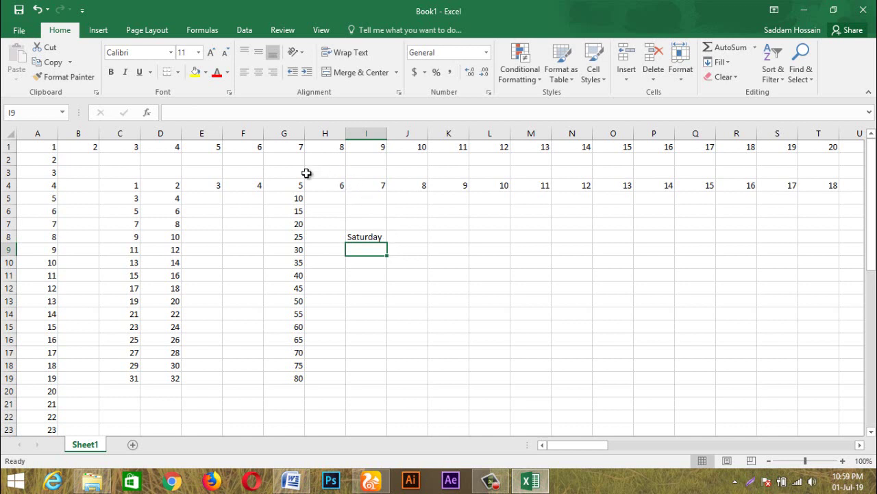
left_click(362, 237)
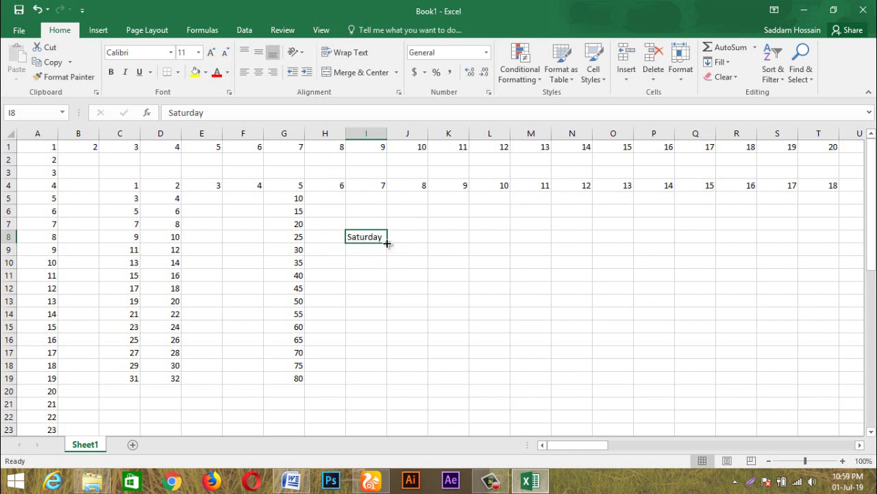
left_click_drag(387, 244, 397, 392)
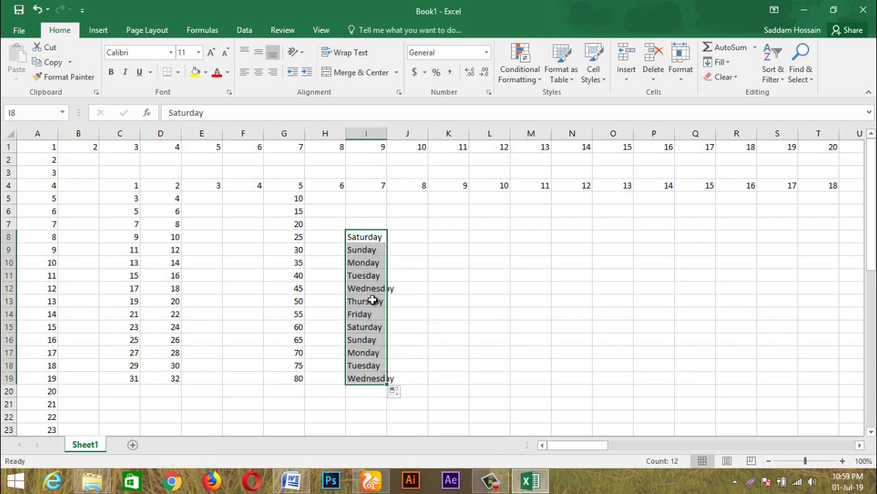
key("shift+Up")
key("shift+Up")
left_click(365, 240)
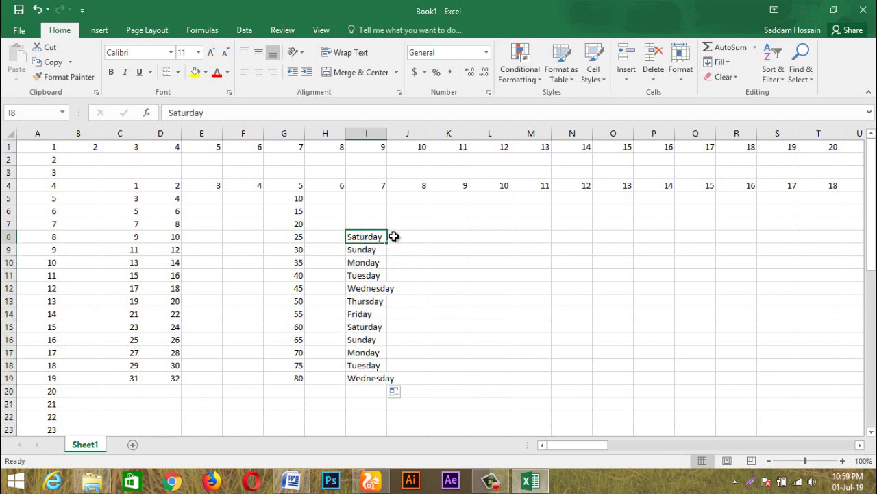
left_click_drag(388, 241, 689, 258)
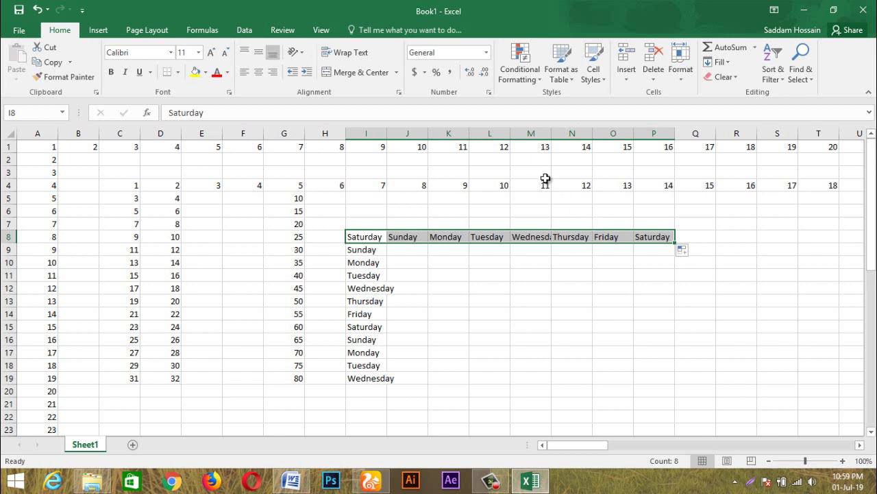
left_click(460, 275)
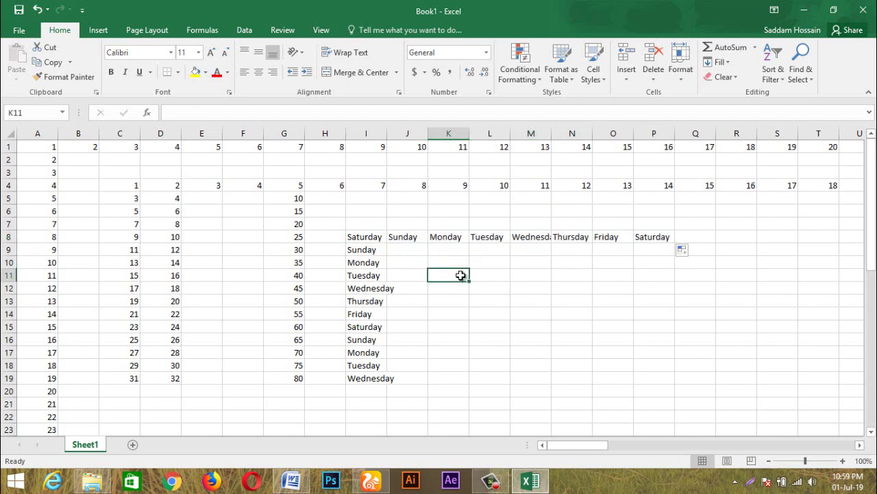
- Enter january in K11 and AutoFill months across to august in R11 and down to october in K20
type("janu")
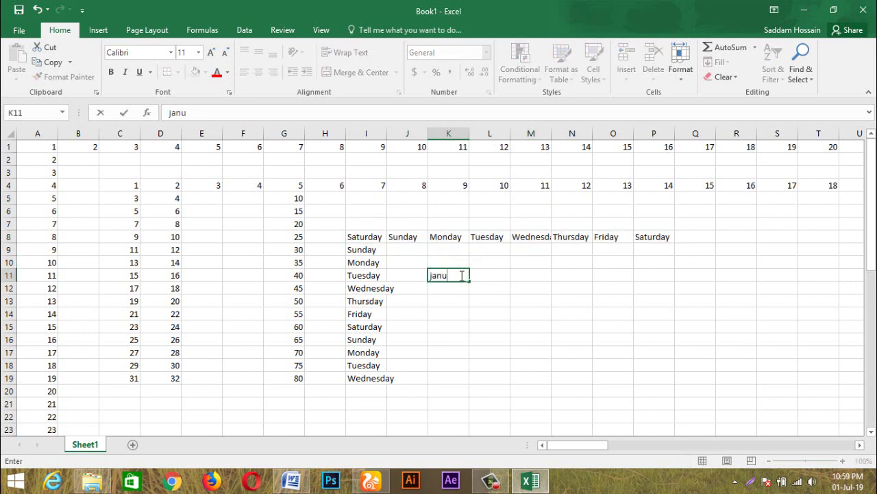
type("ary")
key("Return")
left_click(454, 277)
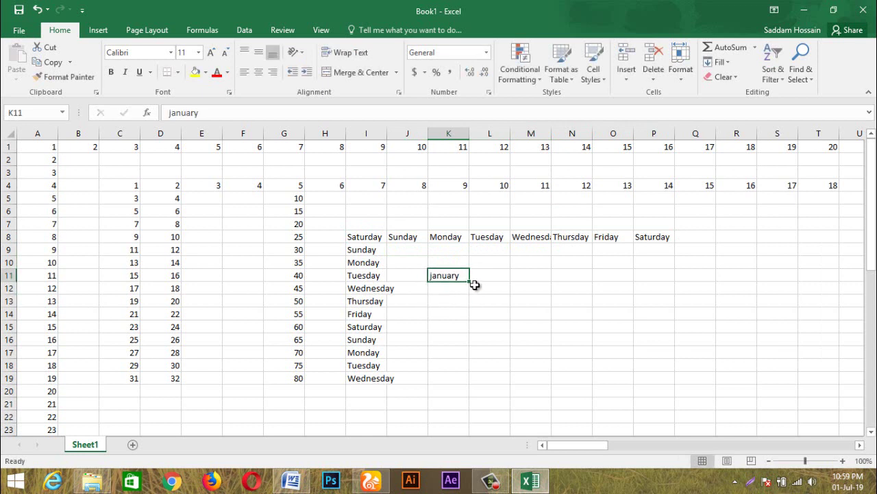
left_click_drag(467, 284, 772, 278)
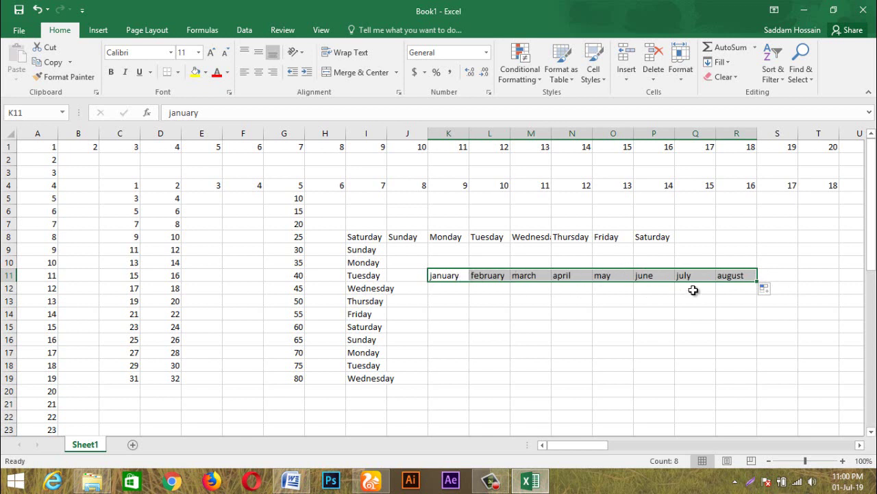
left_click(444, 276)
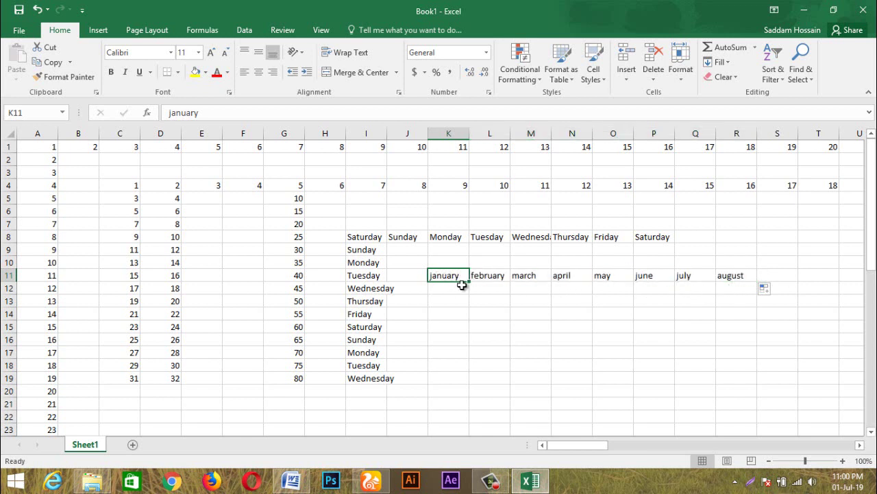
left_click_drag(469, 281, 465, 401)
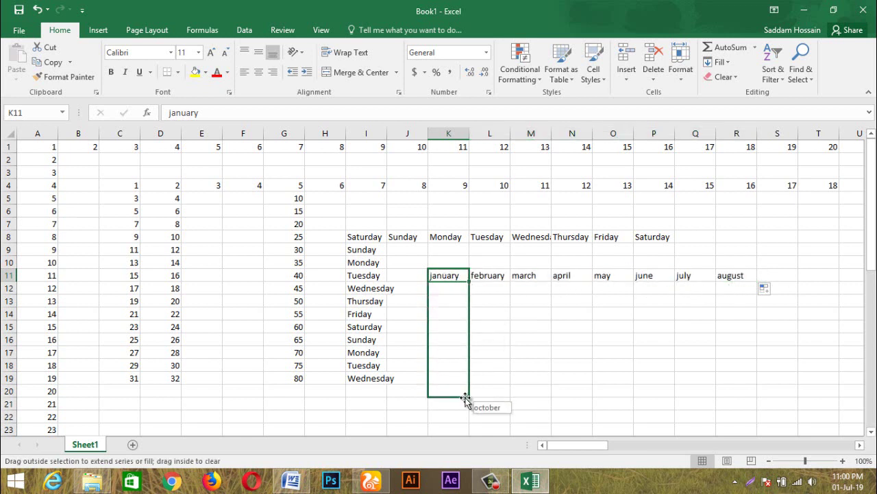
left_click(452, 277)
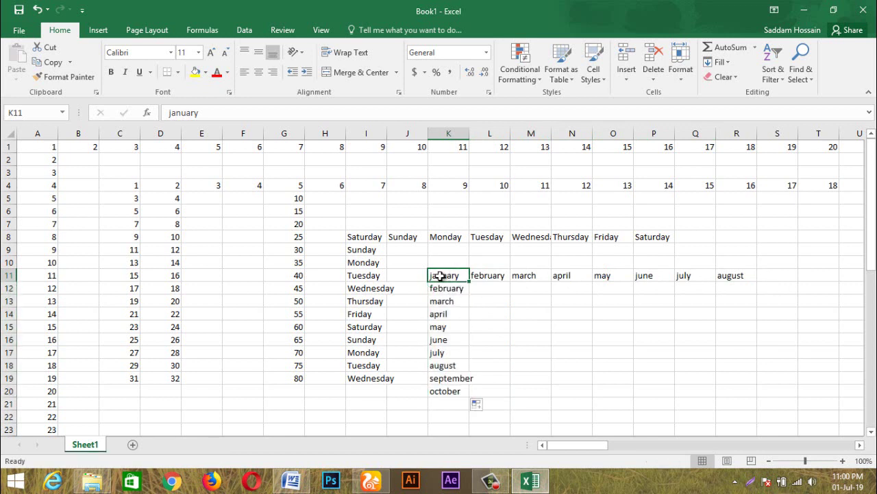
left_click_drag(445, 275, 728, 277)
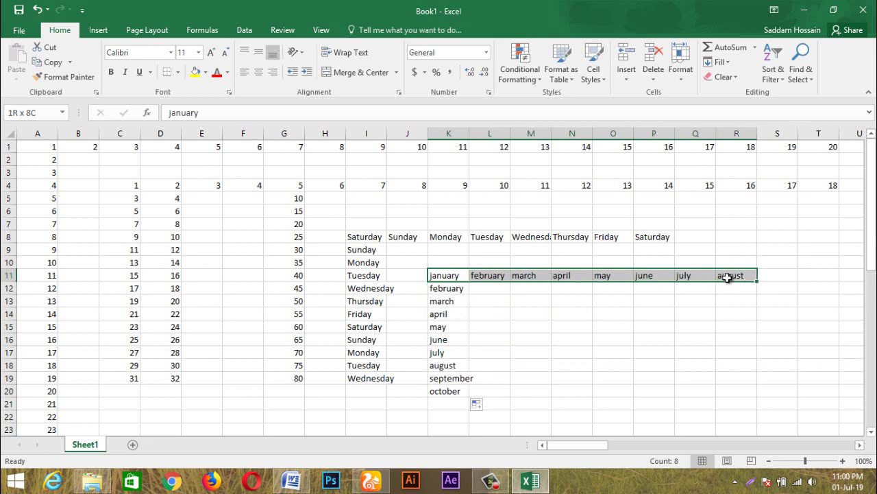
left_click(449, 277)
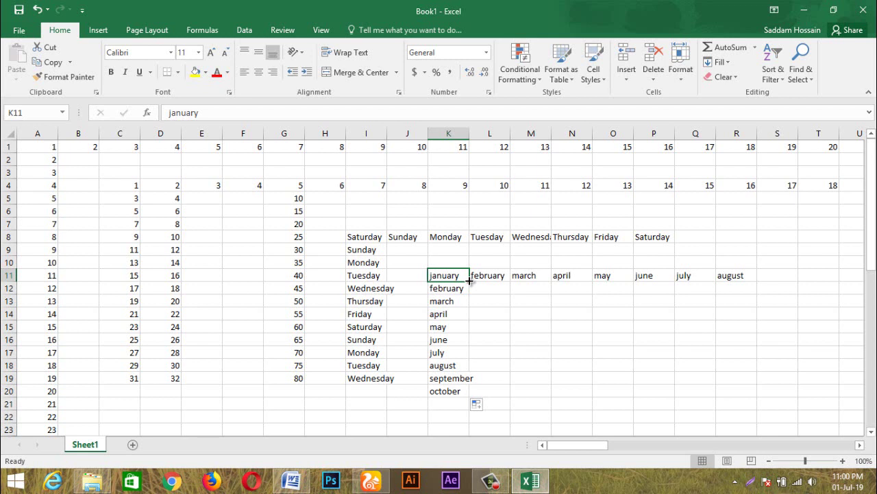
- Undo the february–october fill in column K and repeat march from M11 down to M19
left_click(492, 277)
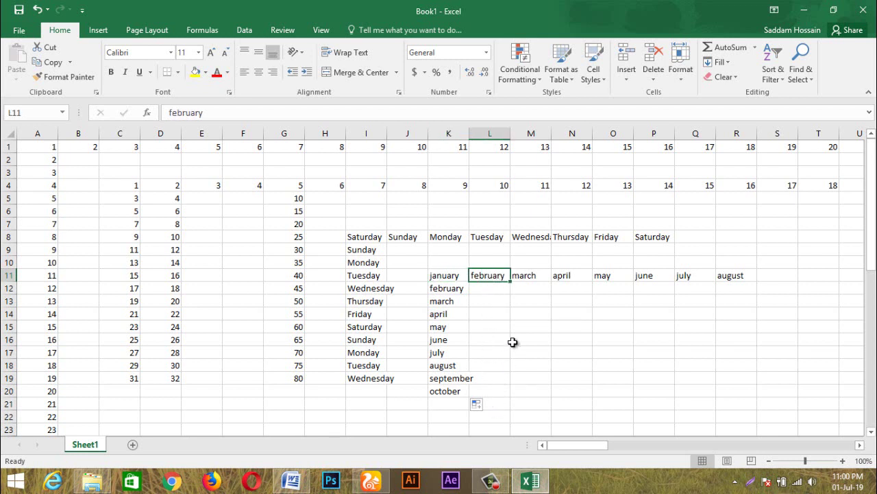
key("ctrl+z")
left_click(524, 277)
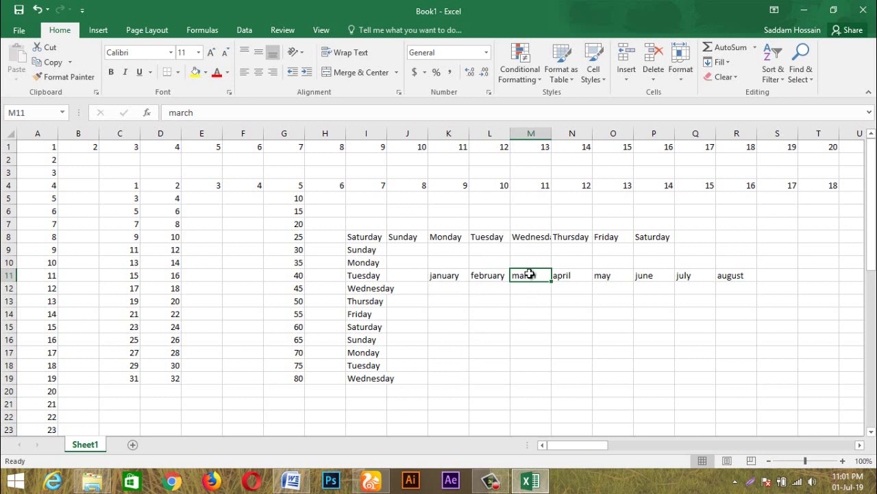
key("ctrl+c")
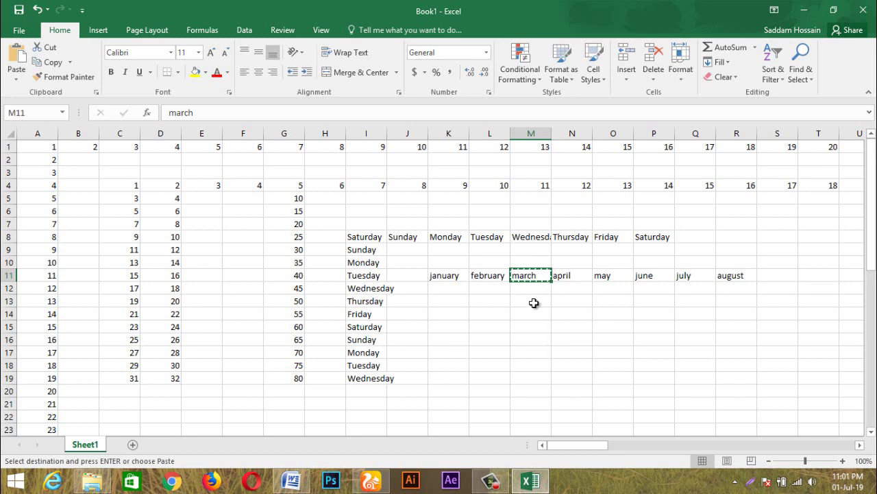
left_click(535, 288)
key("ctrl+v")
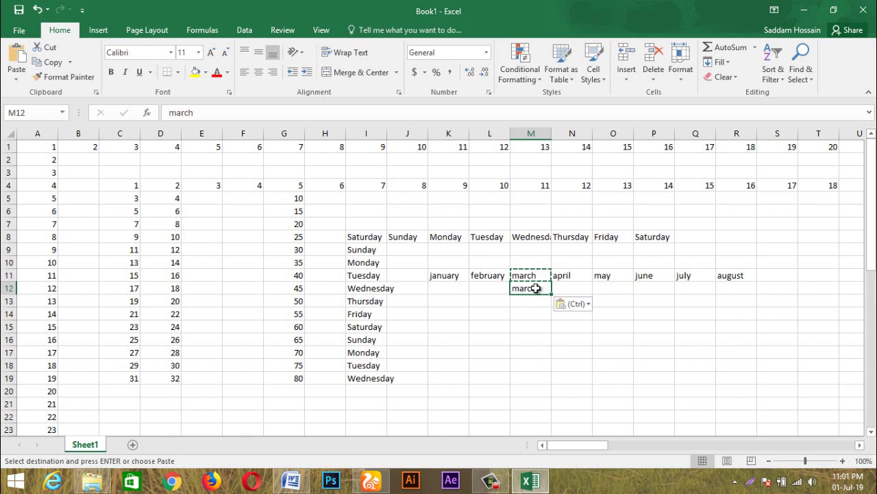
left_click_drag(531, 276, 552, 386)
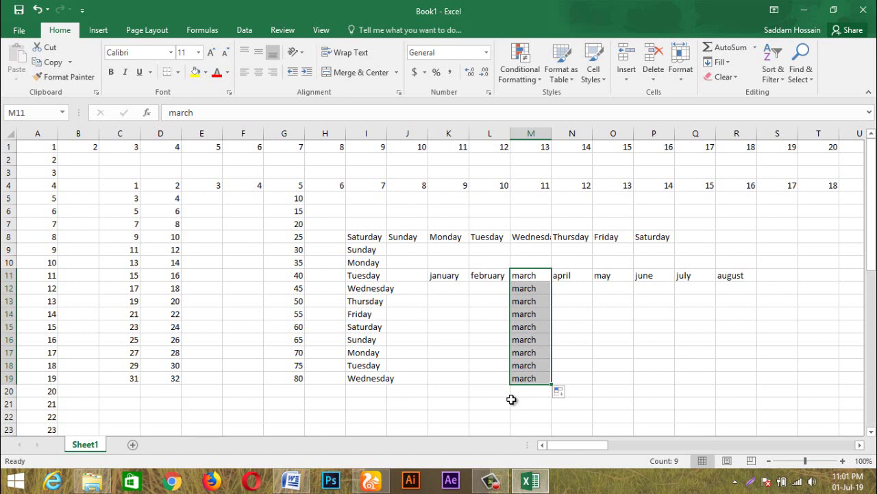
left_click(449, 301)
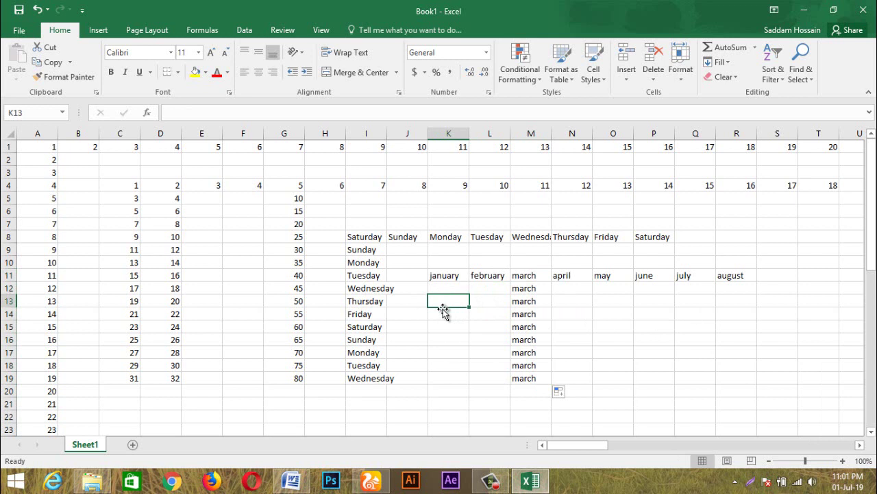
- Enter today's date, 01-07-19, in K13 with Ctrl+;
key("ctrl+semicolon")
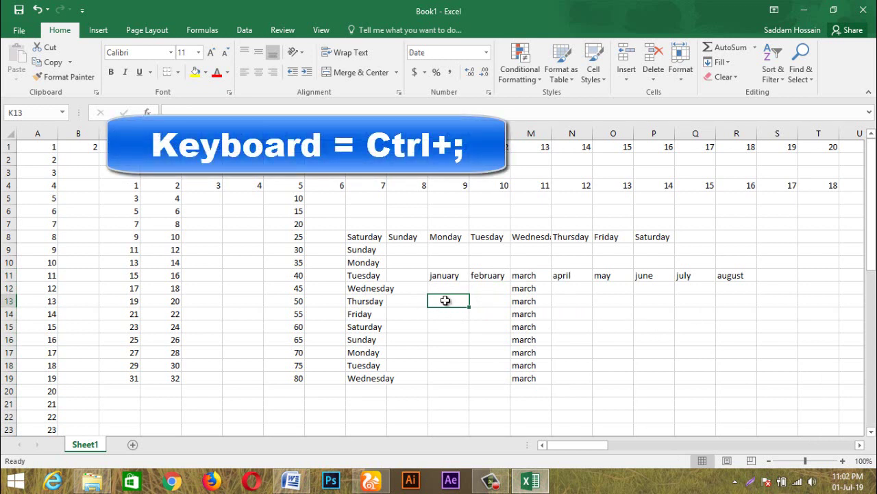
key("ctrl+semicolon")
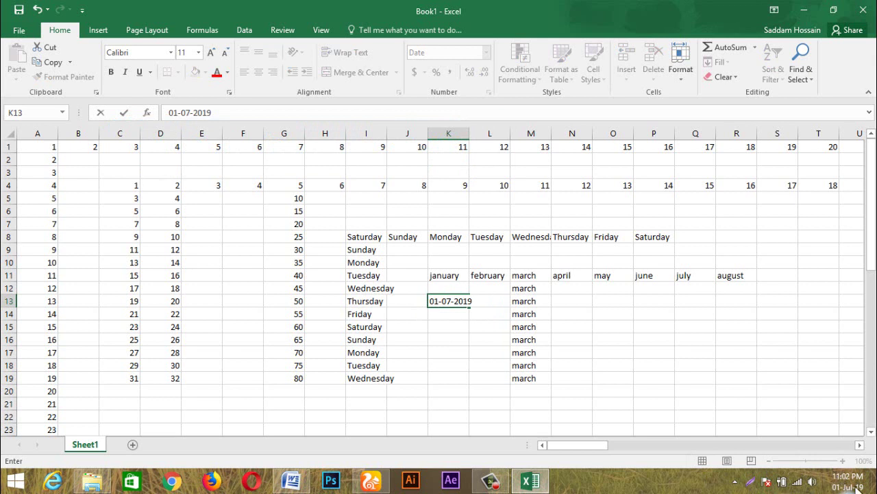
left_click(449, 302)
mouse_move(876, 492)
left_click(447, 301)
left_click(445, 312)
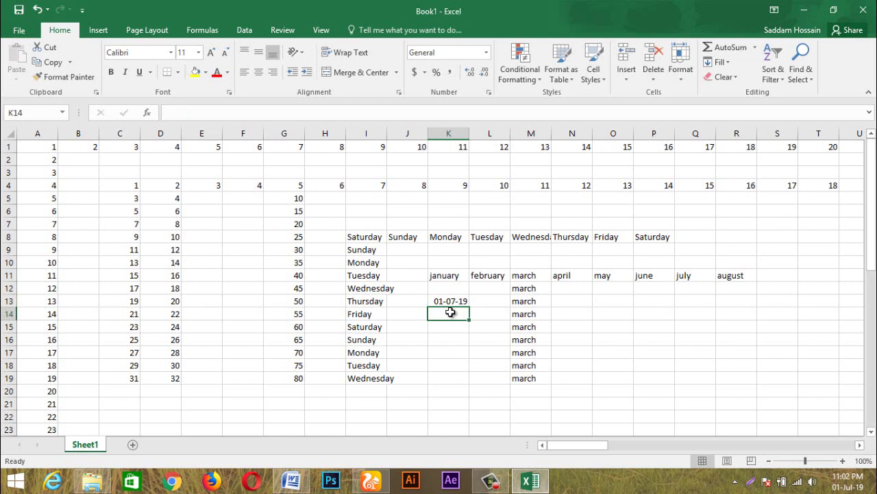
- Stamp the current time, 11:02 PM, into N13
left_click(580, 302)
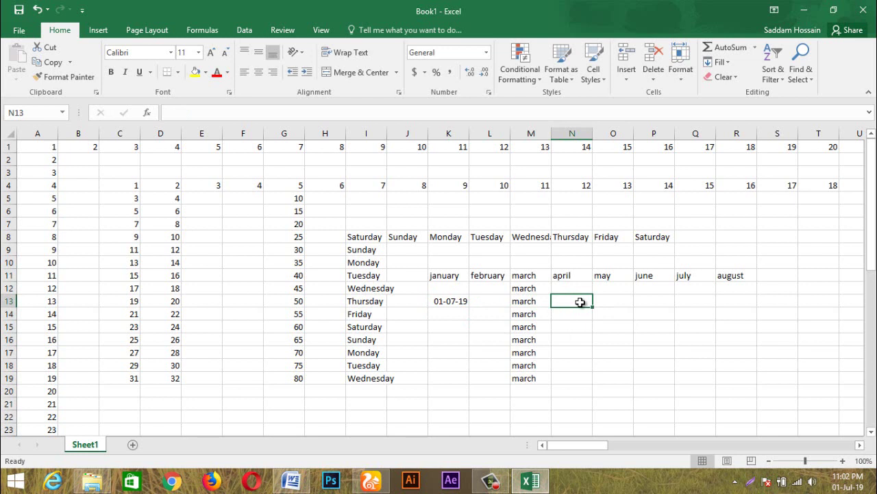
key("ctrl+shift+semicolon")
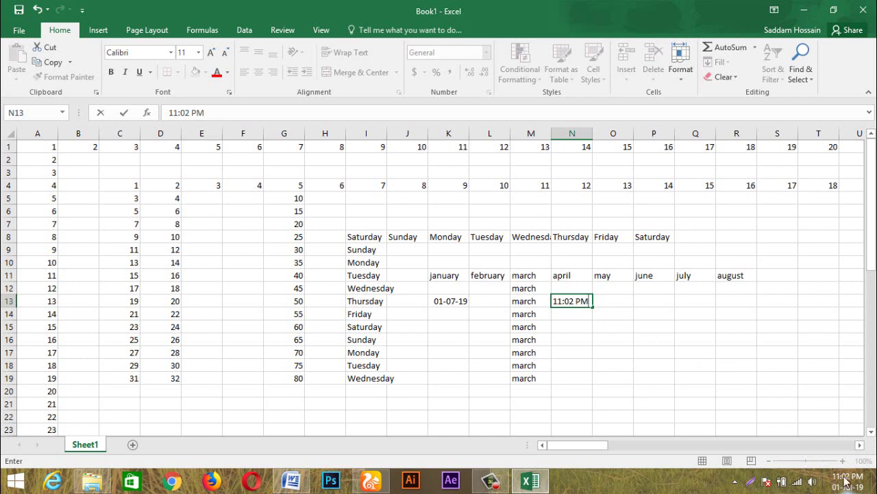
mouse_move(847, 484)
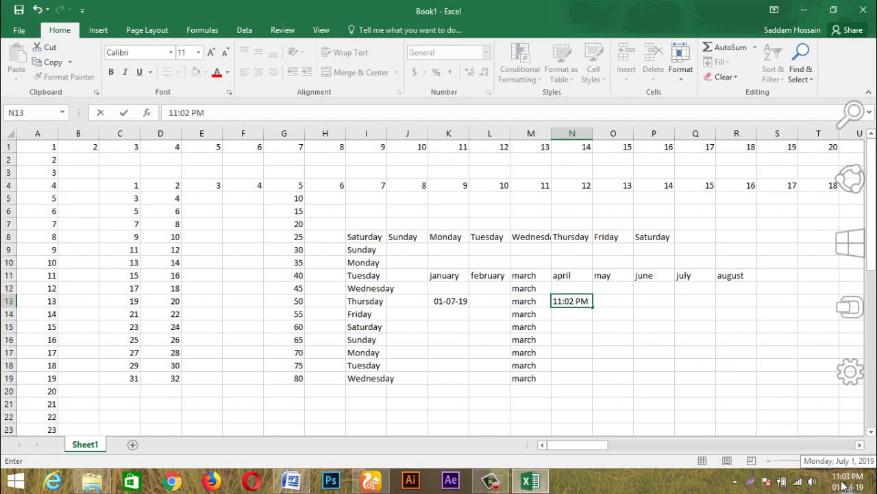
- Fill K13's date down to K21 as daily dates 01-07-19 through 09-07-19
left_click(447, 300)
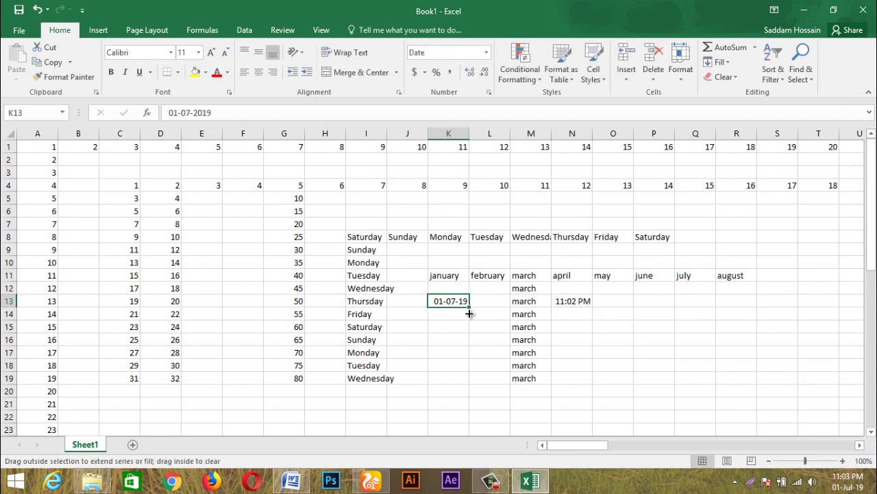
left_click_drag(469, 313, 469, 405)
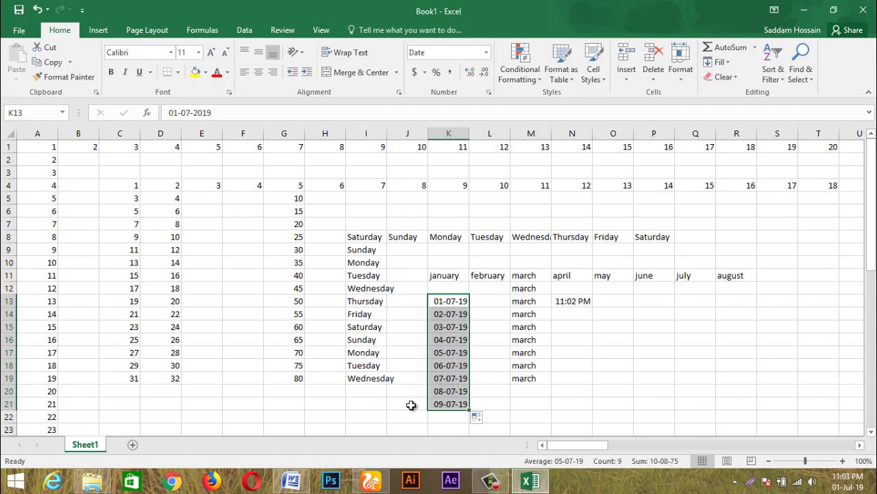
- Switch to the browser and scroll through the Bright Future IT Park YouTube channel page
left_click(370, 484)
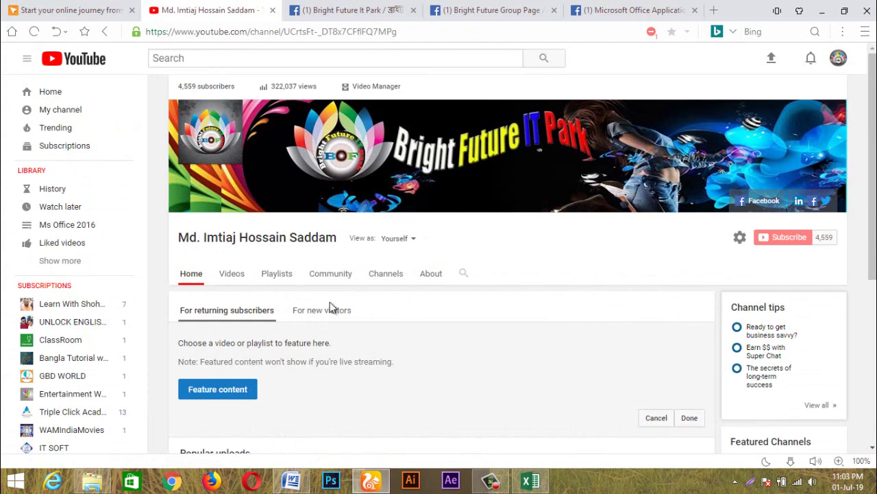
scroll(523, 269, "down", 1)
scroll(523, 268, "down", 2)
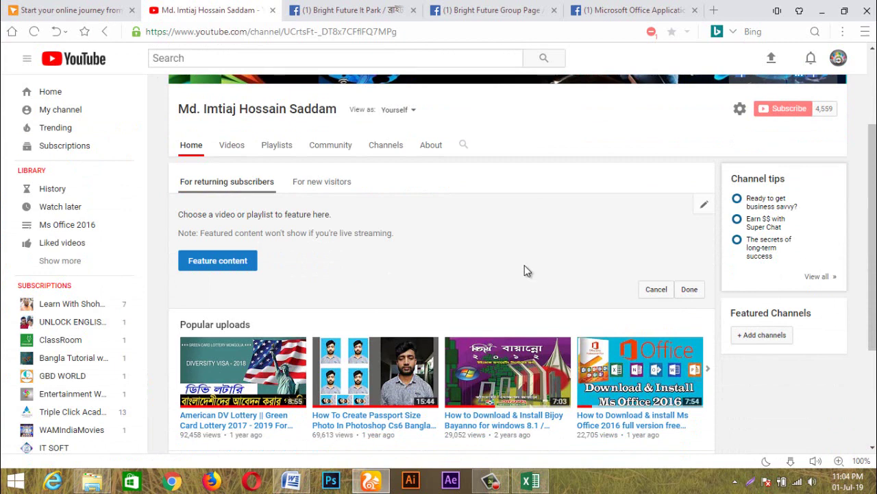
scroll(390, 260, "up", 2)
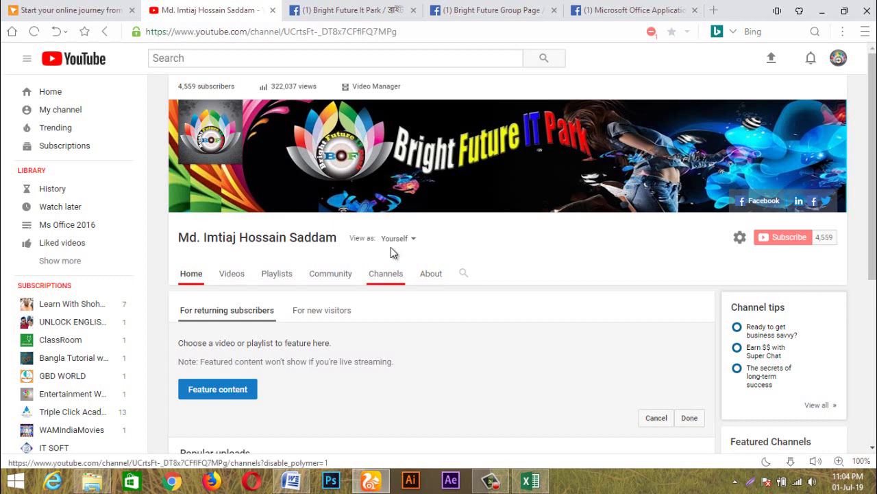
- View the Bright Future It Park Facebook page and group, ending on Microsoft Office Application
left_click(324, 13)
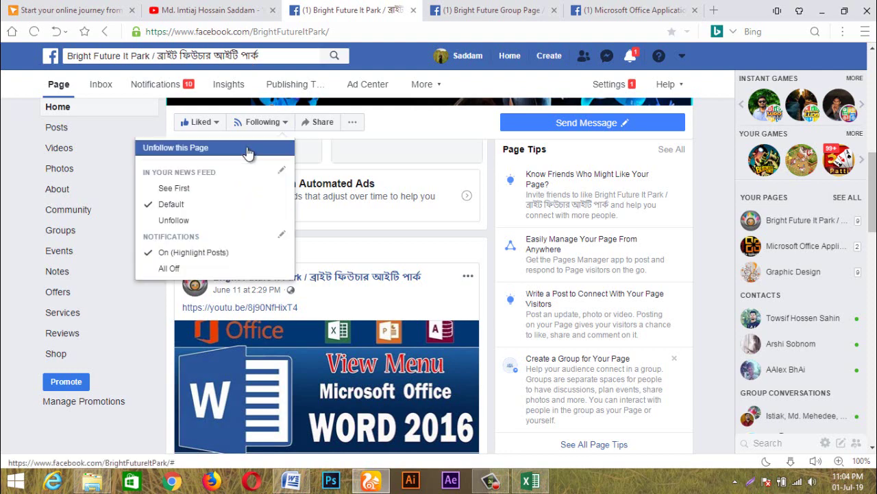
scroll(251, 151, "up", 3)
scroll(299, 207, "up", 3)
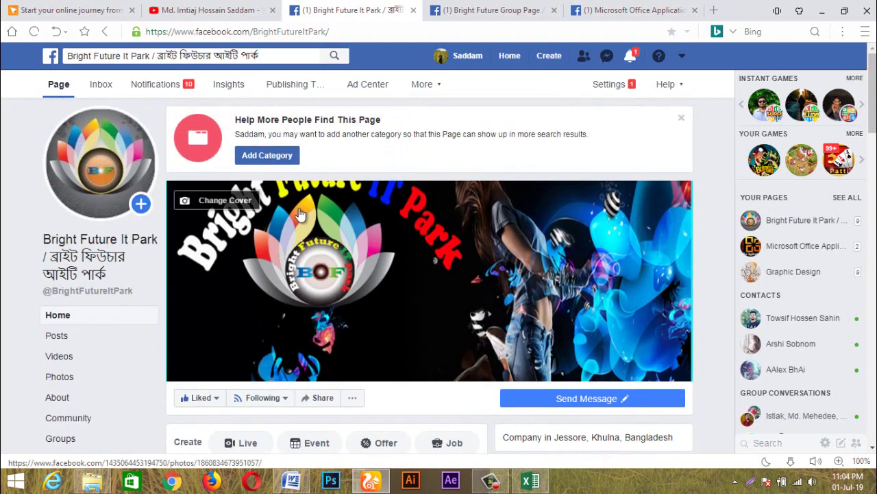
scroll(299, 208, "down", 3)
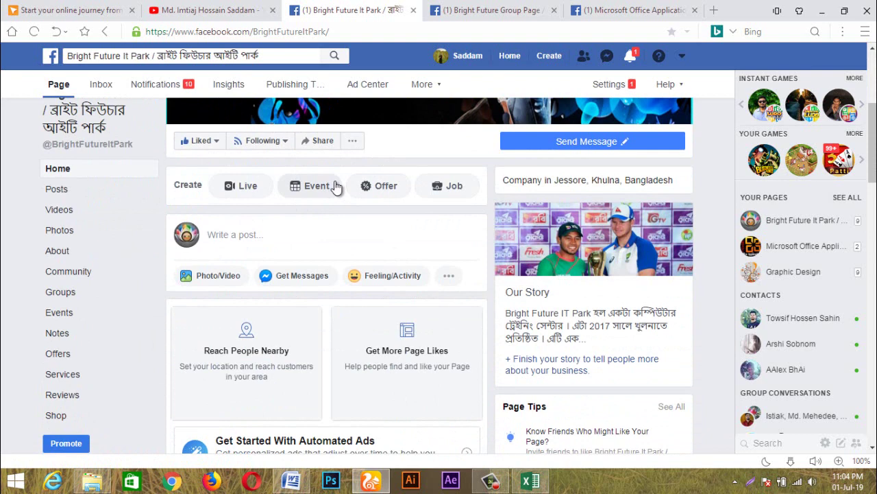
left_click(455, 12)
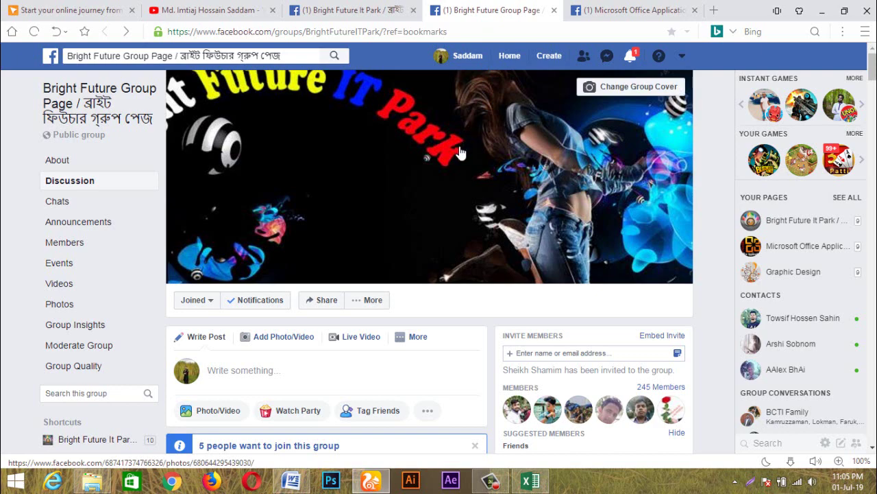
left_click(648, 10)
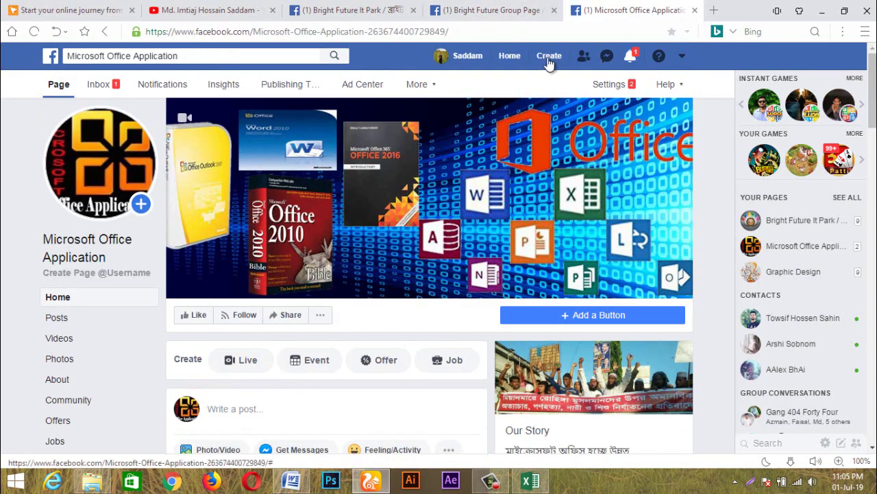